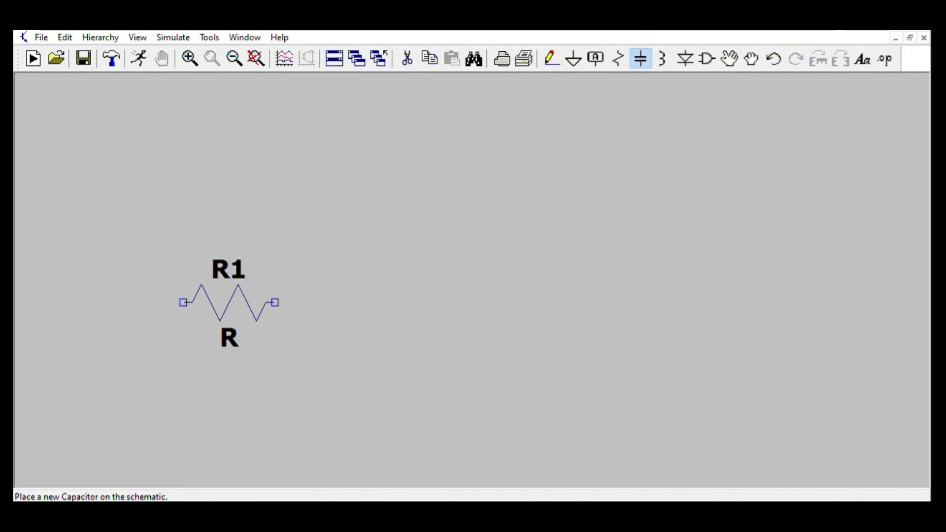
# - Rotate the capacitor horizontally and place it above the resistor
pyautogui.hotkey('ctrl', 'r')
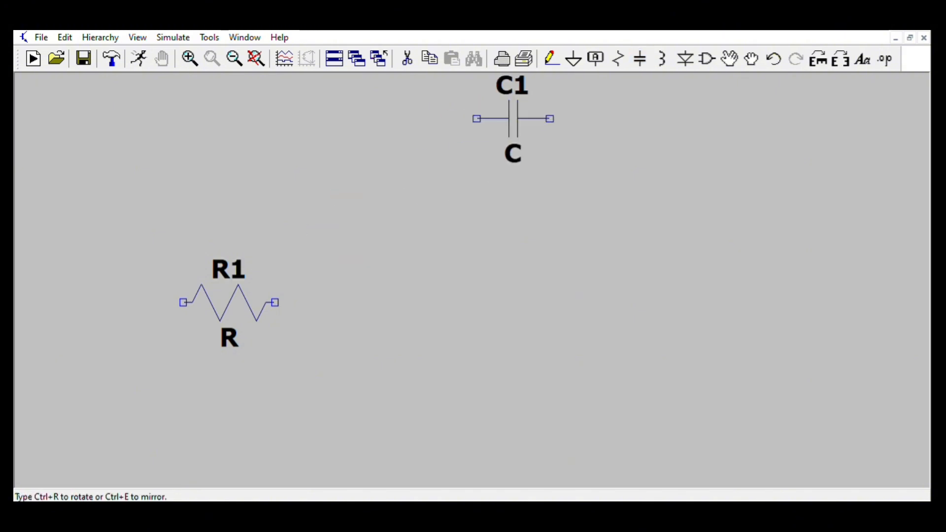
pyautogui.click(458, 137)
pyautogui.press('Escape')
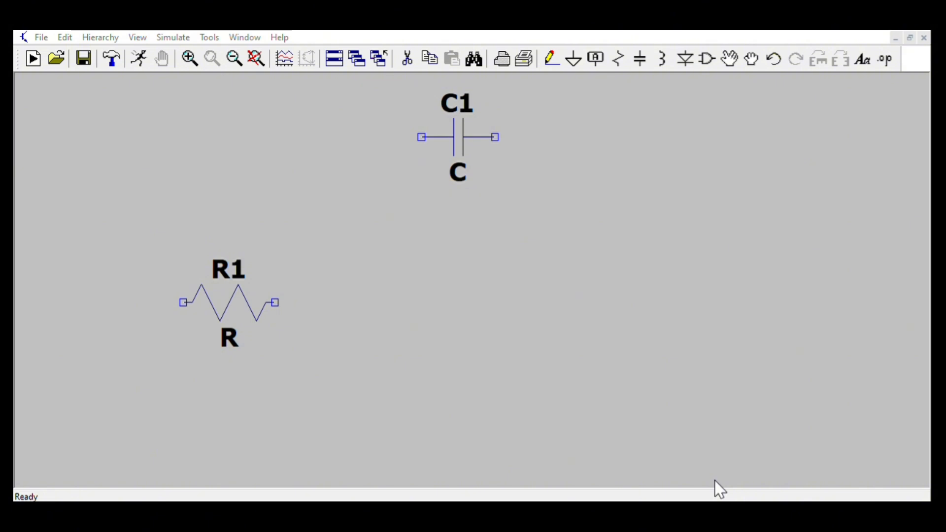
# - Place three voltage sources: V1 at the lower left and V2 and V3 stacked on the right
pyautogui.click(549, 404)
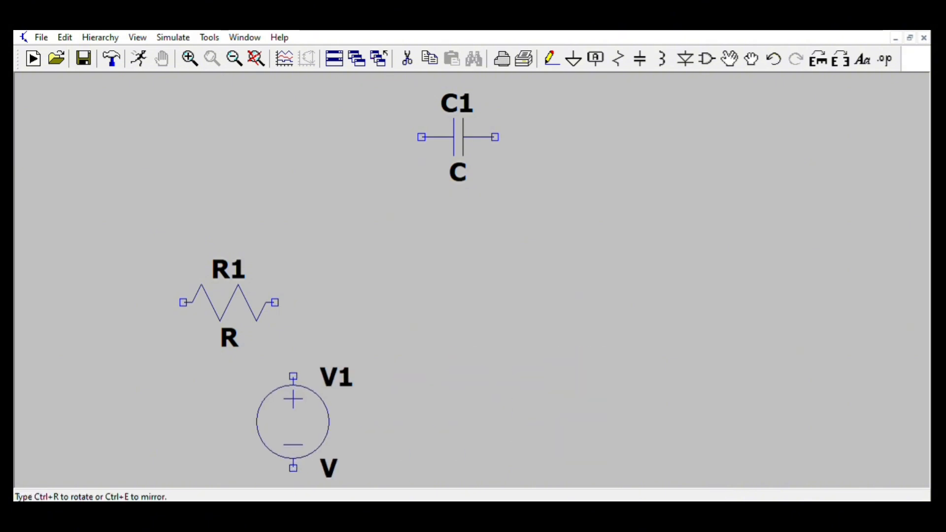
pyautogui.click(55, 385)
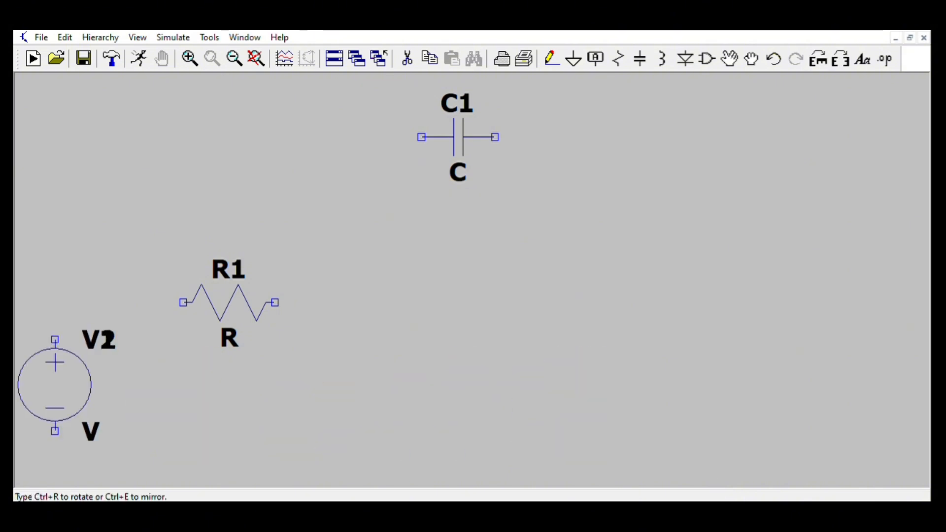
pyautogui.click(697, 238)
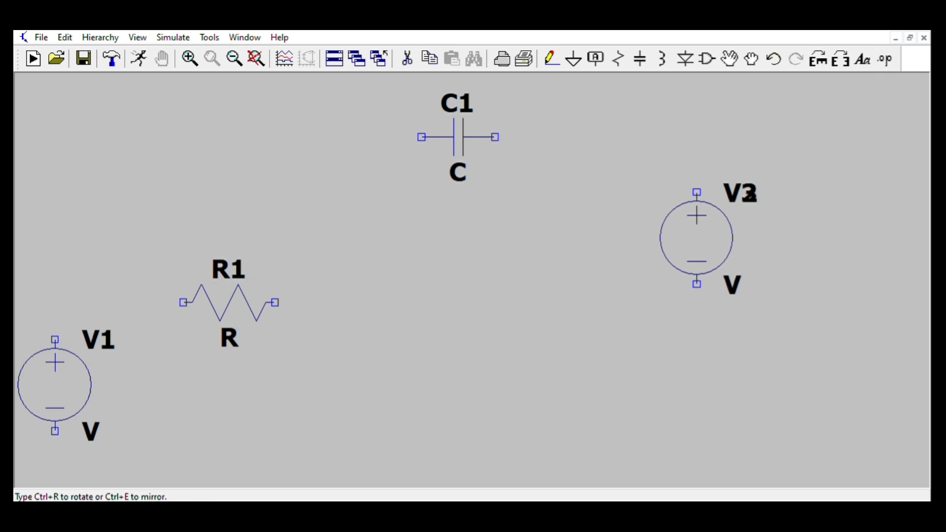
pyautogui.click(696, 404)
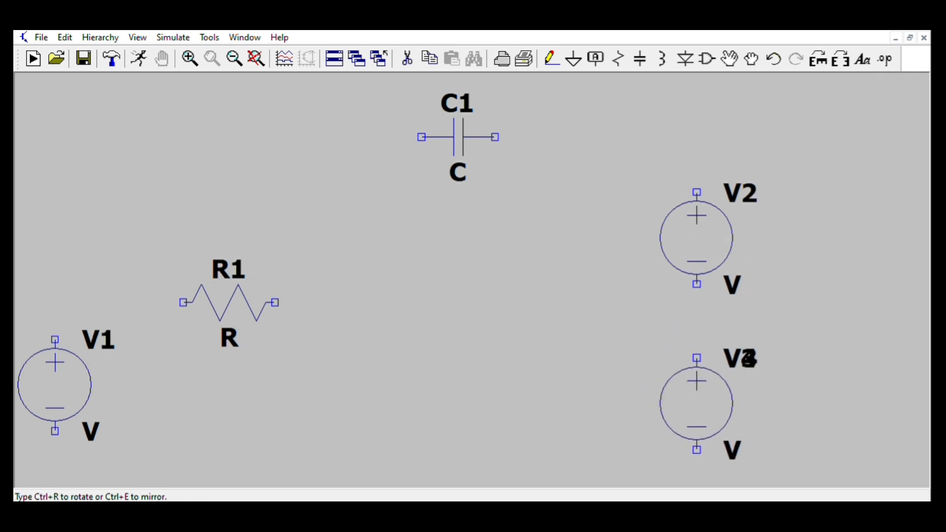
pyautogui.press('Escape')
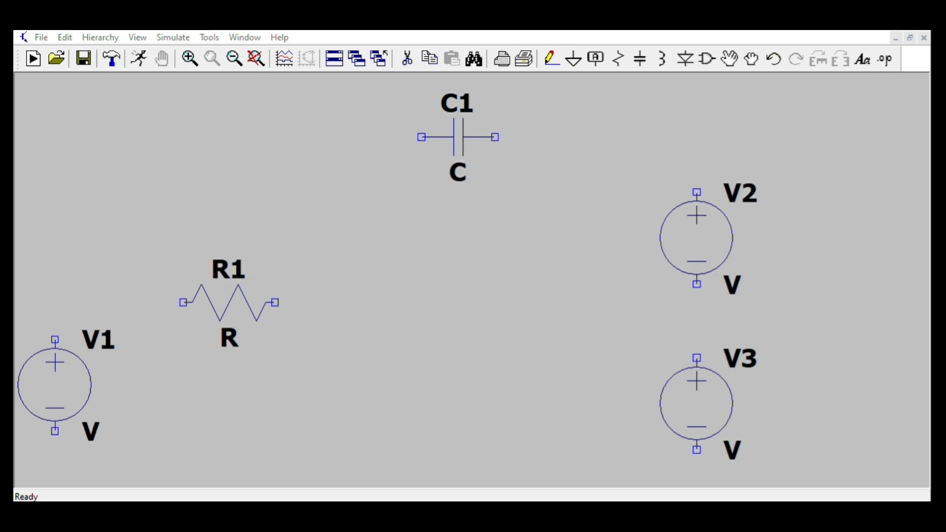
# - Place an opamp2 op-amp in the middle of the schematic between the resistor and the sources
pyautogui.press('Return')
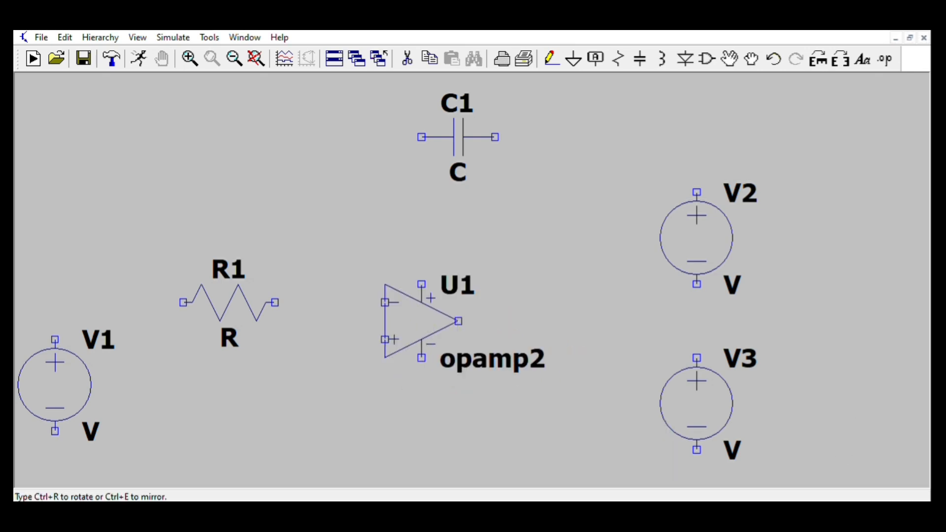
pyautogui.click(440, 321)
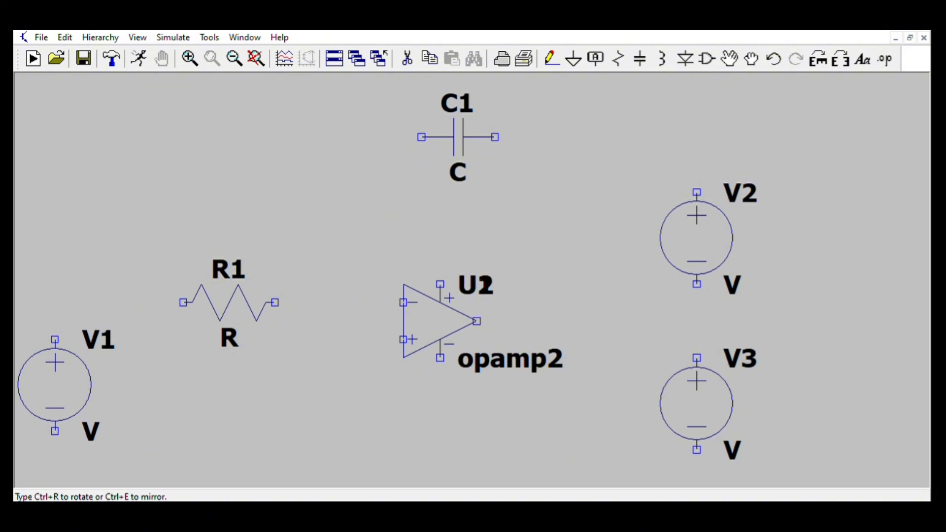
pyautogui.press('Escape')
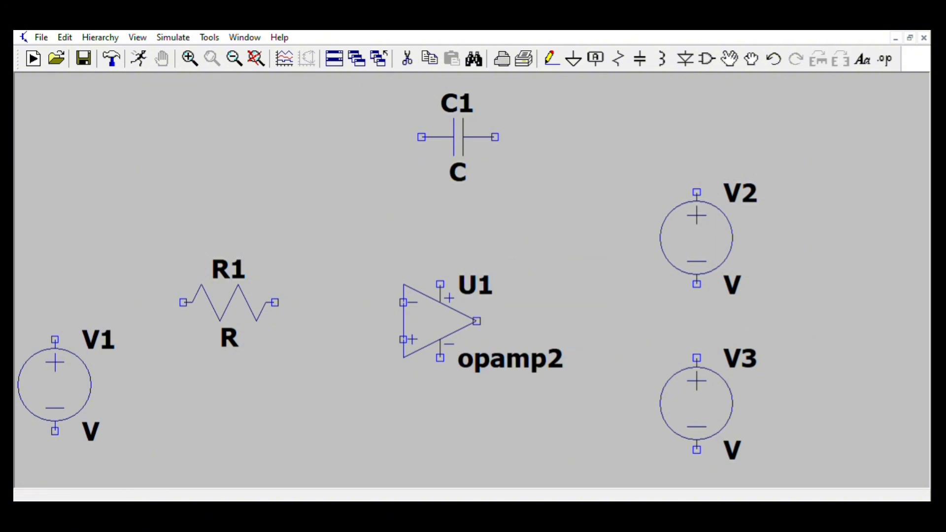
# - Place two ground symbols, one between V2 and V3 and one below V1
pyautogui.click(574, 59)
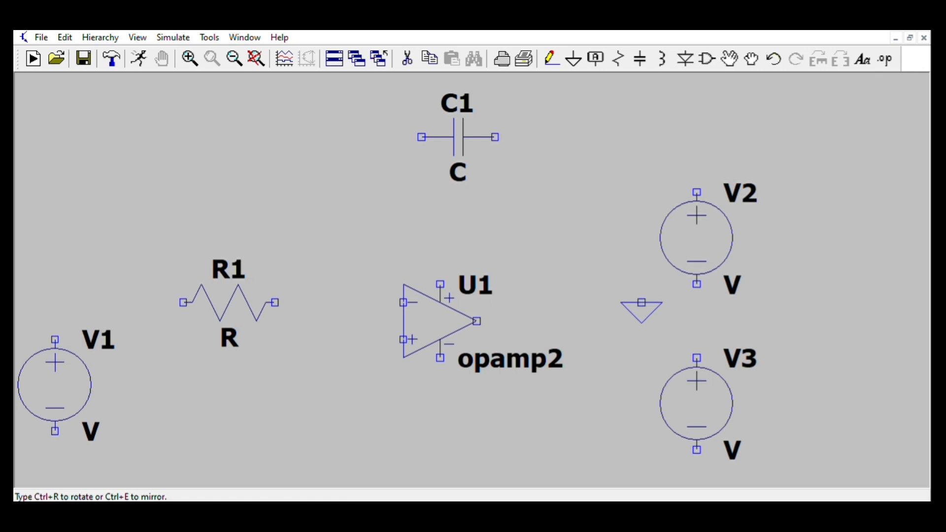
pyautogui.click(642, 321)
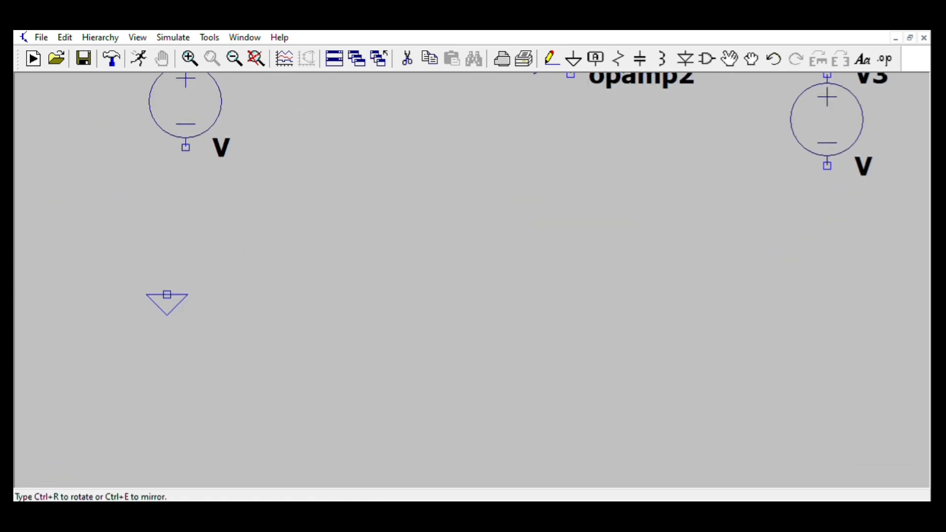
pyautogui.click(185, 212)
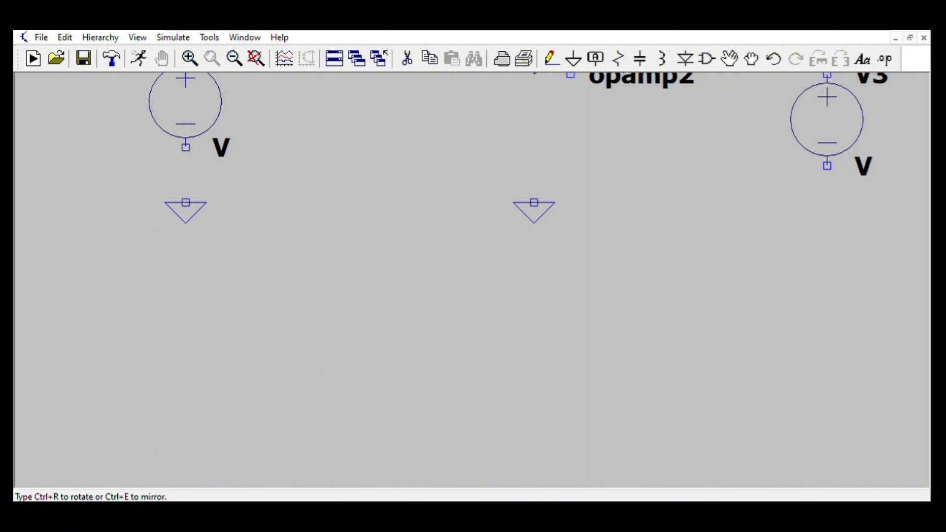
pyautogui.press('Escape')
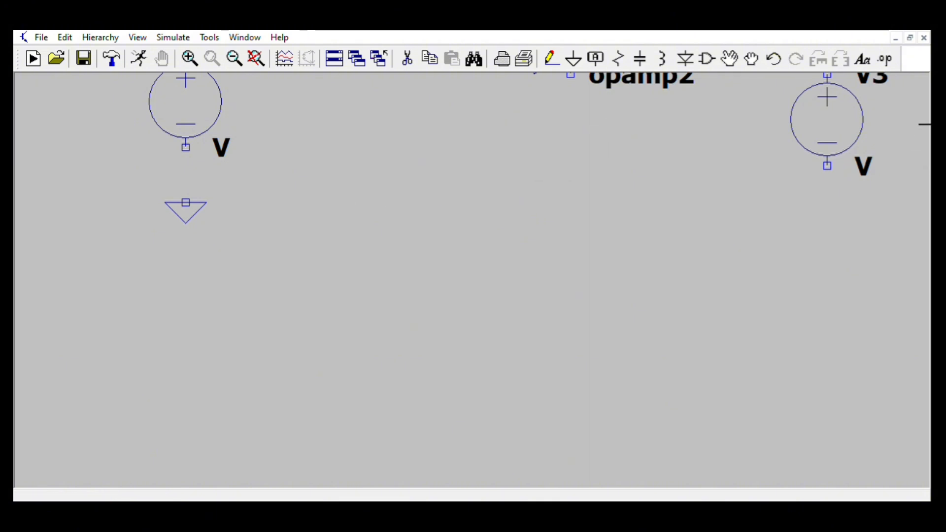
# - Draw a wire from V1's positive terminal to the resistor's left end
pyautogui.moveTo(882, 237); pyautogui.dragTo(833, 509)
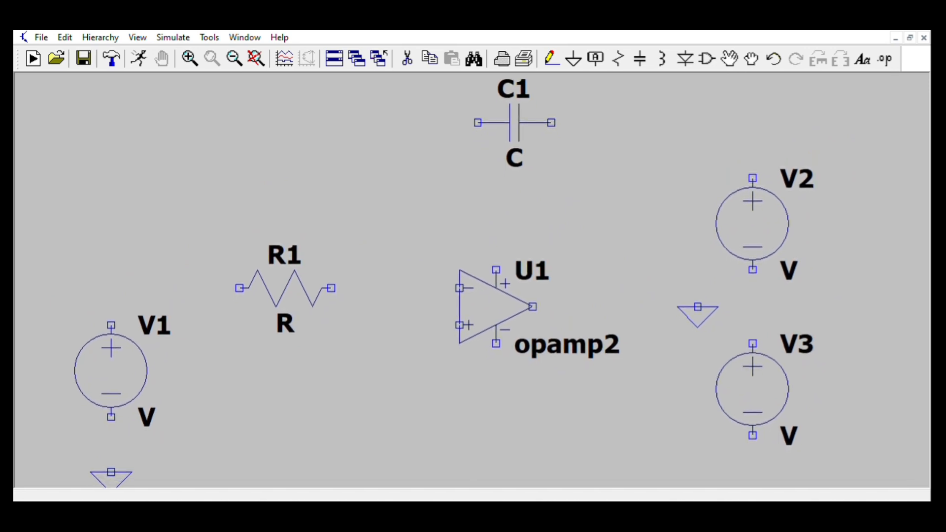
pyautogui.press('F3')
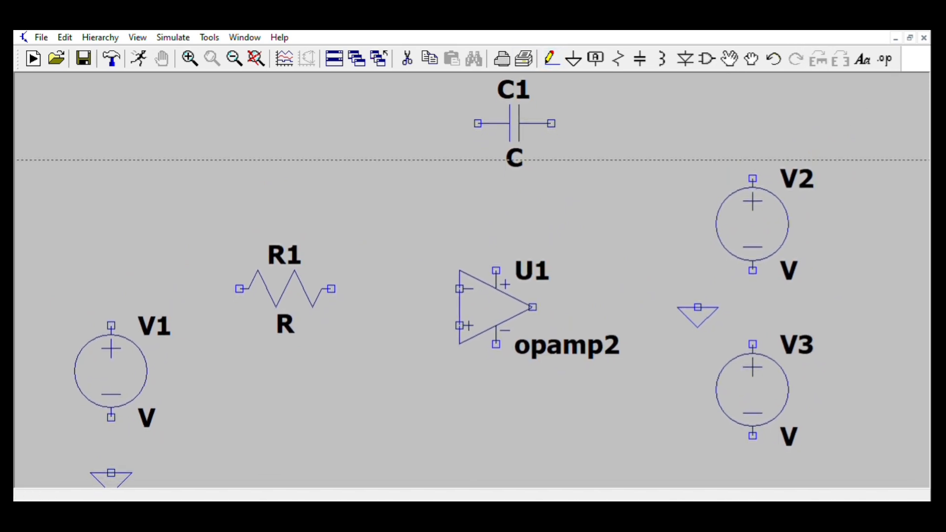
pyautogui.click(111, 326)
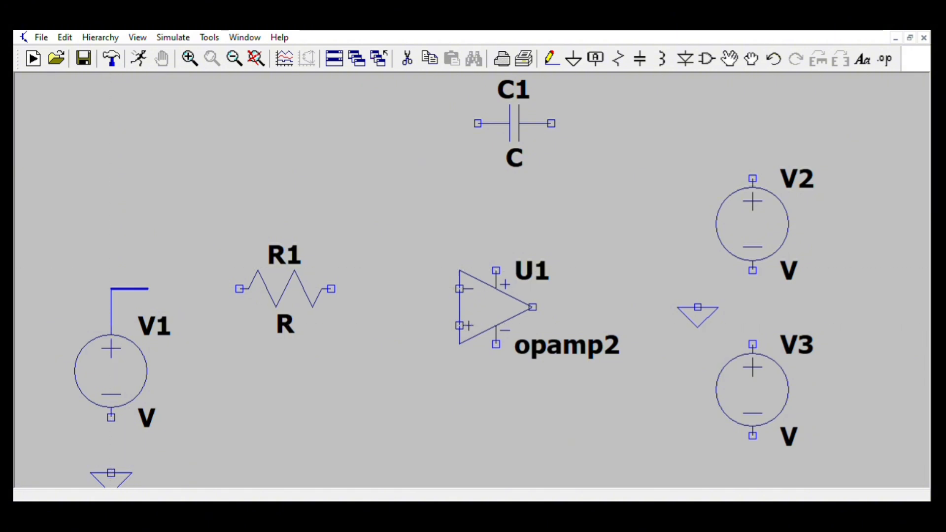
pyautogui.click(240, 289)
pyautogui.press('Escape')
# - Wire V1's negative terminal to its ground and the resistor's right end to the op-amp's inverting input
pyautogui.press('F3')
pyautogui.click(111, 417)
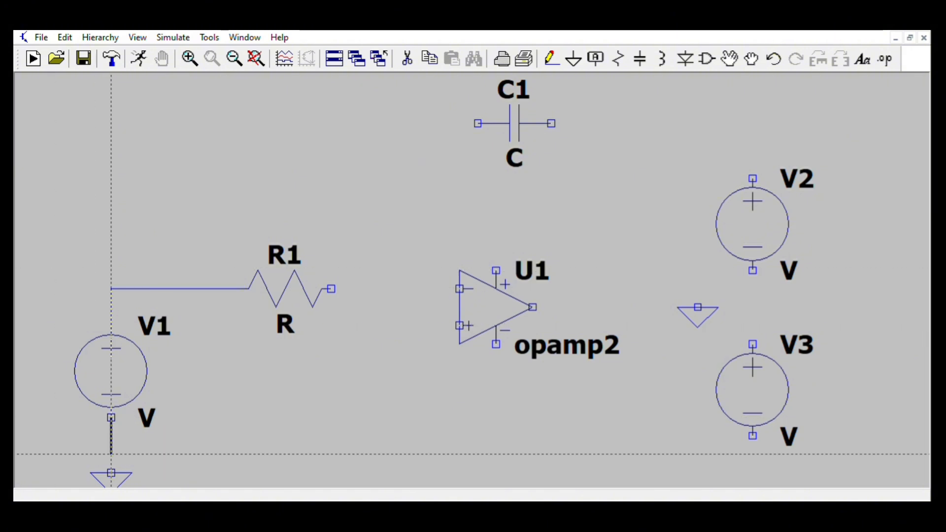
pyautogui.click(112, 474)
pyautogui.click(332, 289)
pyautogui.click(459, 289)
# - Wire the capacitor's left end to the inverting-input node and the op-amp's positive supply pin to V2's positive terminal
pyautogui.click(478, 123)
pyautogui.click(422, 289)
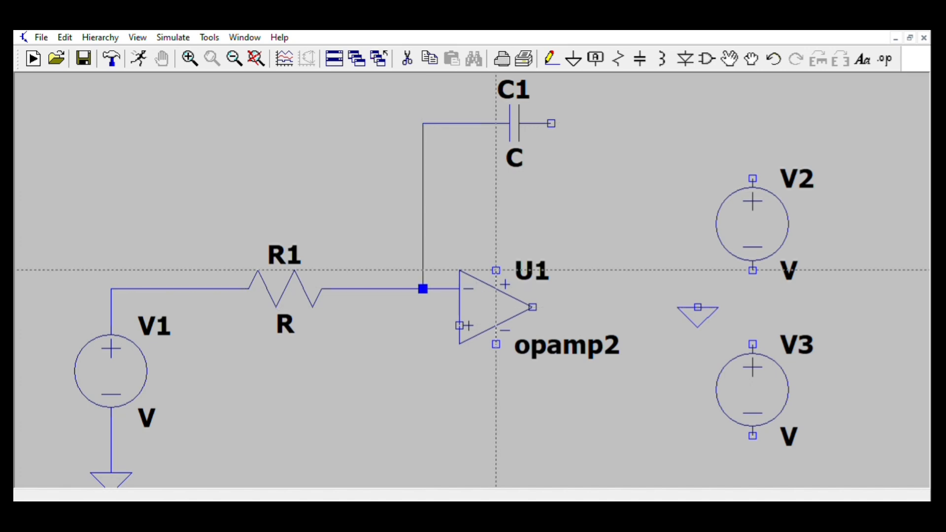
pyautogui.click(496, 271)
pyautogui.click(680, 232)
pyautogui.click(752, 178)
# - Connect V2's negative terminal to V3's positive terminal and tie that midpoint to the ground symbol
pyautogui.click(753, 271)
pyautogui.click(752, 344)
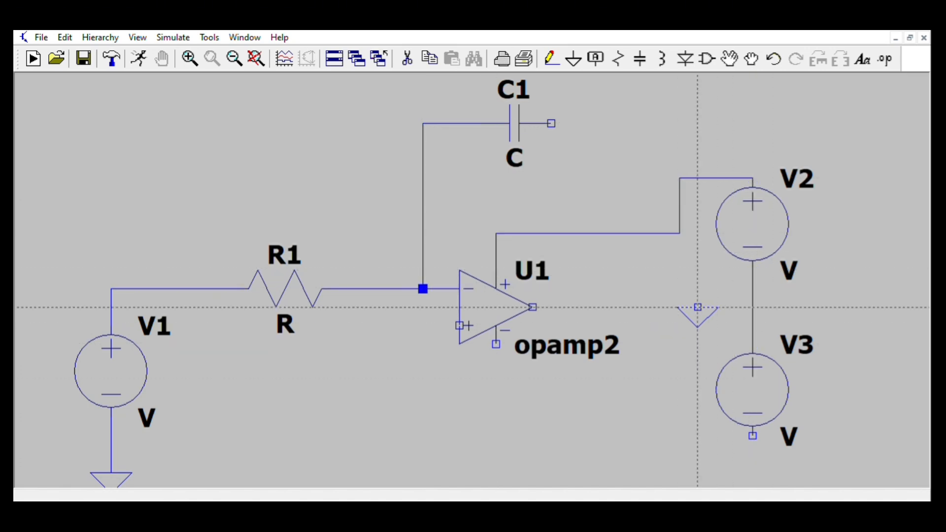
pyautogui.click(698, 307)
pyautogui.click(752, 289)
# - Wire V3's negative terminal to the op-amp's negative supply pin and the capacitor's right end to the op-amp output
pyautogui.click(753, 436)
pyautogui.click(496, 344)
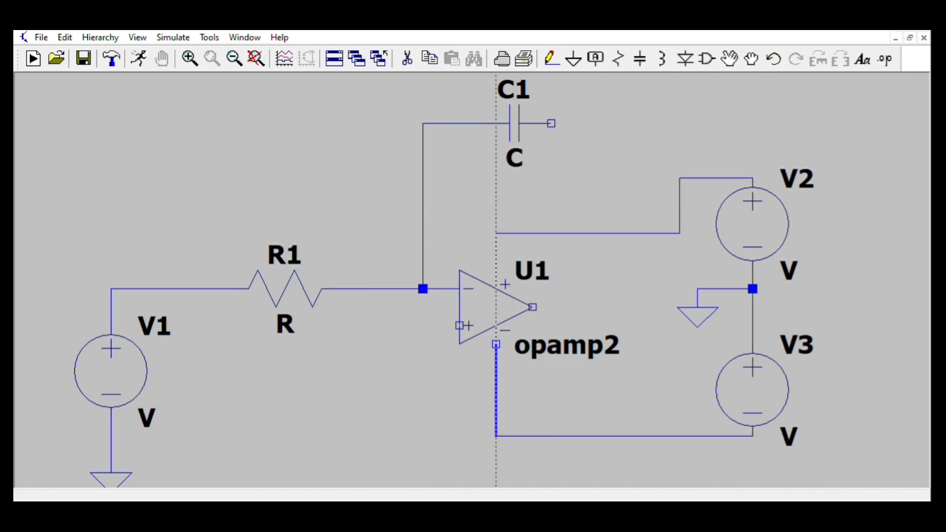
pyautogui.click(551, 123)
pyautogui.click(606, 307)
pyautogui.click(532, 307)
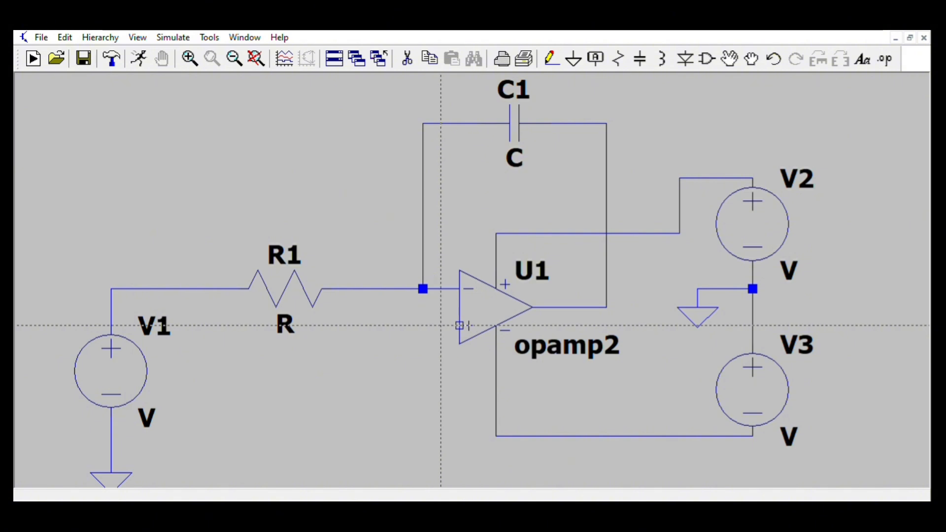
pyautogui.press('Escape')
# - Place a ground below the op-amp and wire its non-inverting input to that ground
pyautogui.click(573, 58)
pyautogui.click(423, 380)
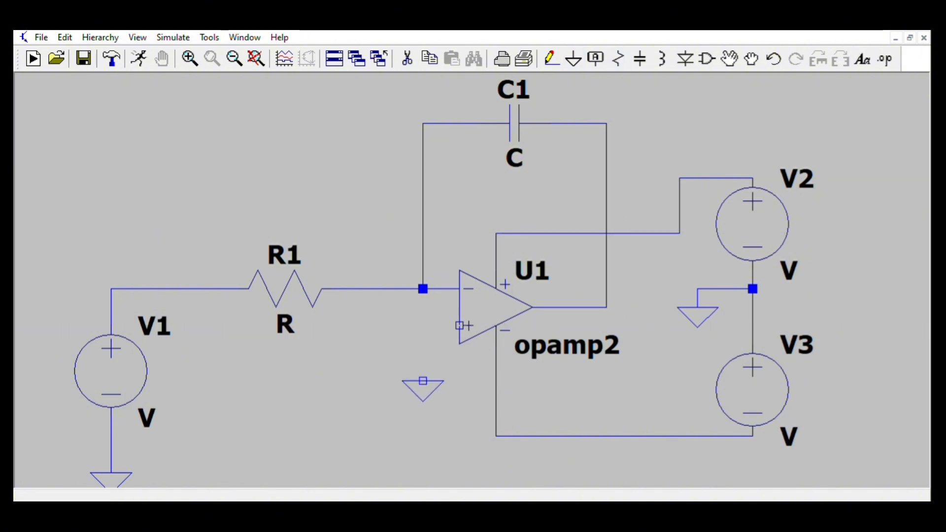
pyautogui.press('Escape')
pyautogui.click(552, 58)
pyautogui.click(460, 325)
pyautogui.click(423, 380)
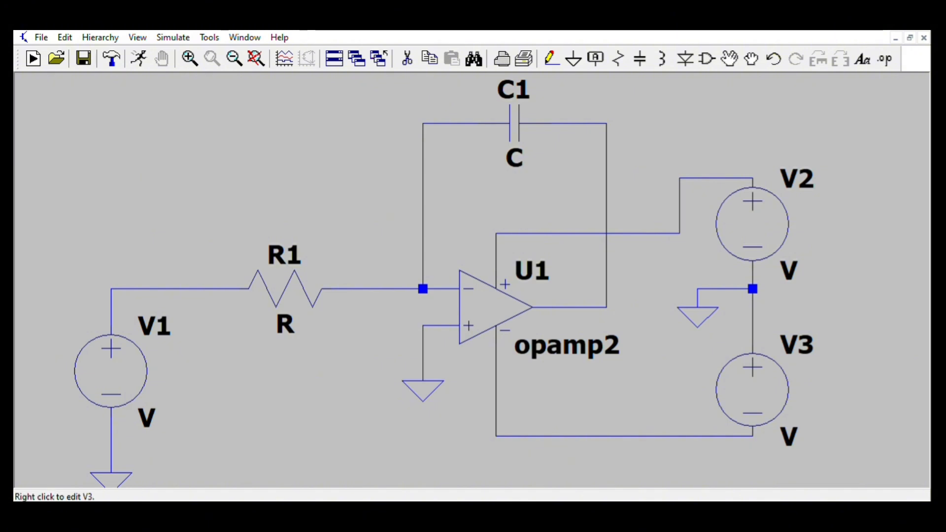
# - Configure V1 as a sine source SINE(0 1 1K)
pyautogui.rightClick(111, 372)
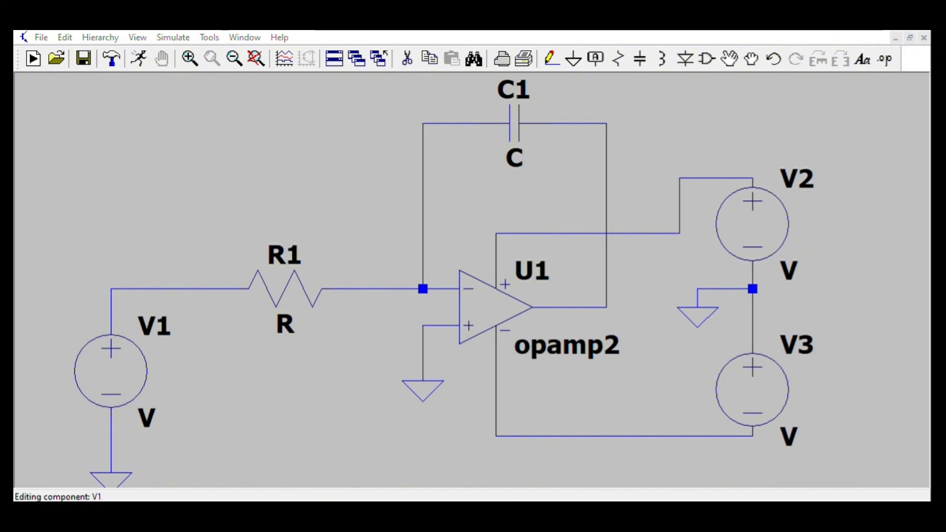
pyautogui.click(677, 415)
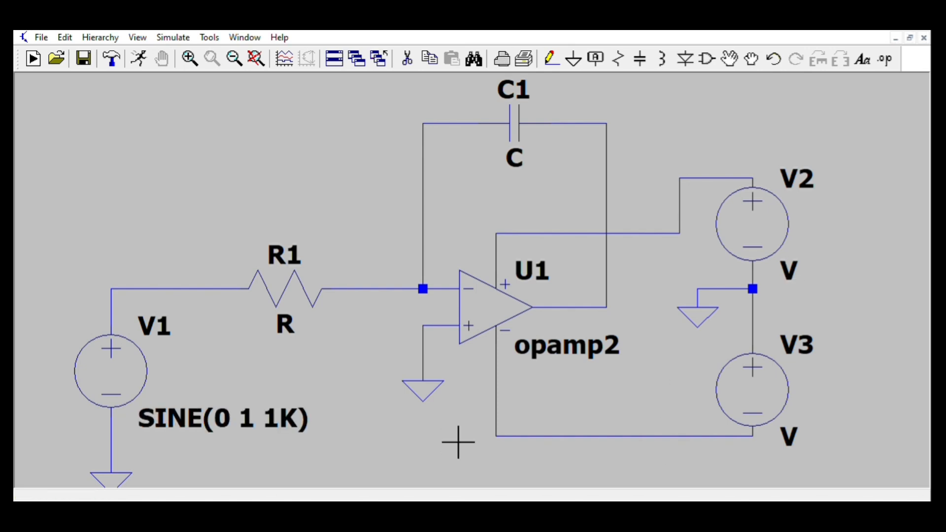
# - Set R1's resistance to 1K
pyautogui.rightClick(285, 289)
pyautogui.write('1K')
pyautogui.click(775, 270)
# - Set C1's capacitance to 1m
pyautogui.rightClick(514, 124)
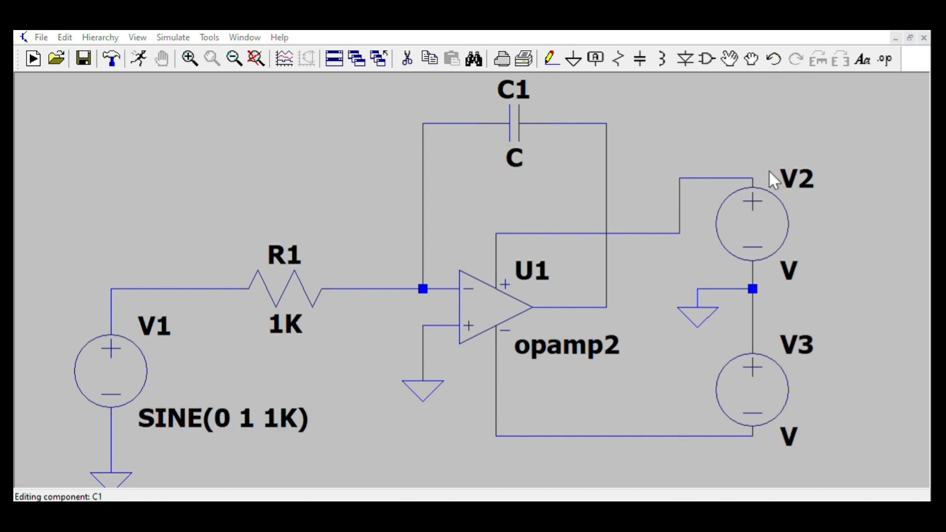
pyautogui.write('1m')
pyautogui.press('Return')
# - Set R1's resistance to 1k
pyautogui.rightClick(285, 288)
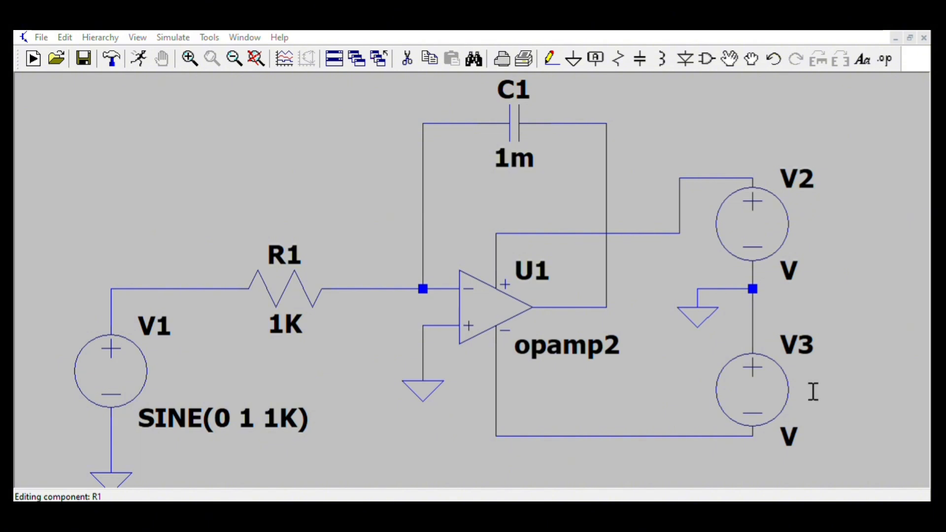
pyautogui.write('1k')
pyautogui.press('Return')
# - Set both supply sources V2 and V3 to 15
pyautogui.rightClick(753, 224)
pyautogui.write('15')
pyautogui.press('Return')
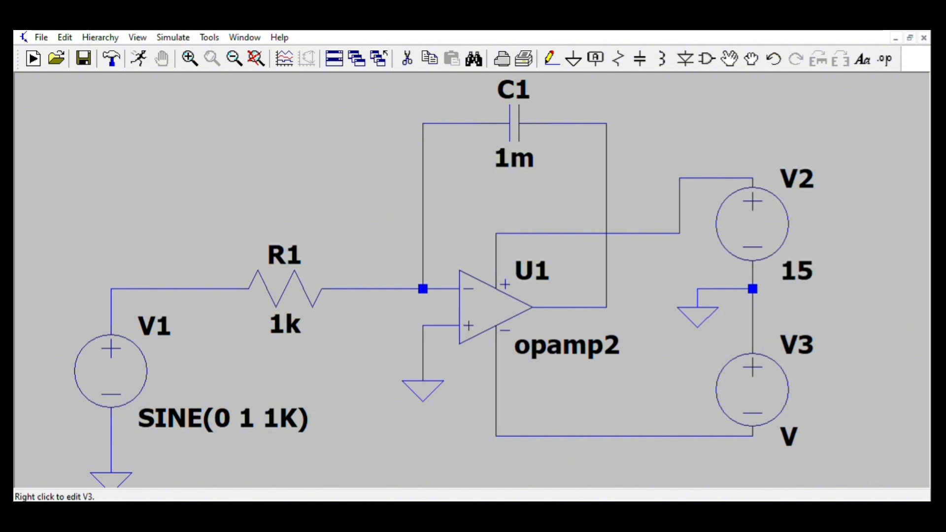
pyautogui.rightClick(753, 390)
pyautogui.write('15')
pyautogui.press('Return')
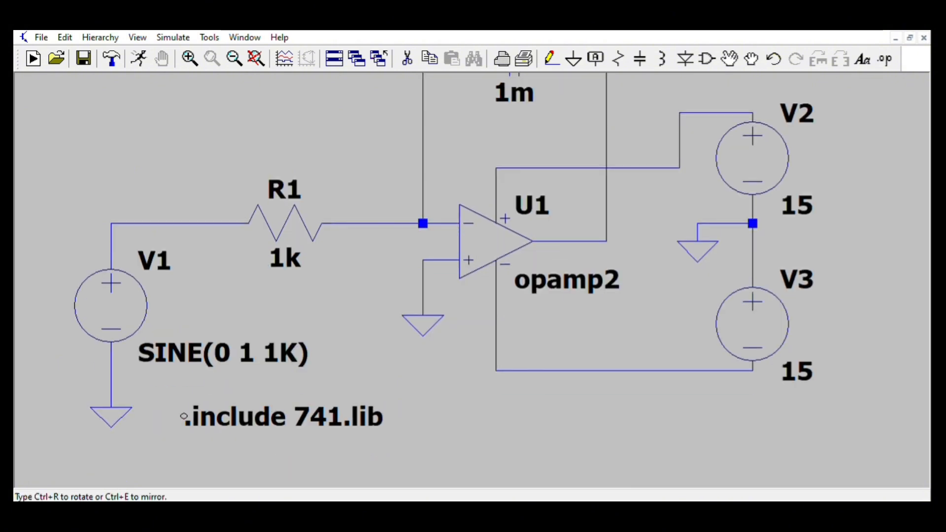
# - Place the .lib directive for lm741.lib below the circuit and set the op-amp's model value to LM741
pyautogui.click(156, 408)
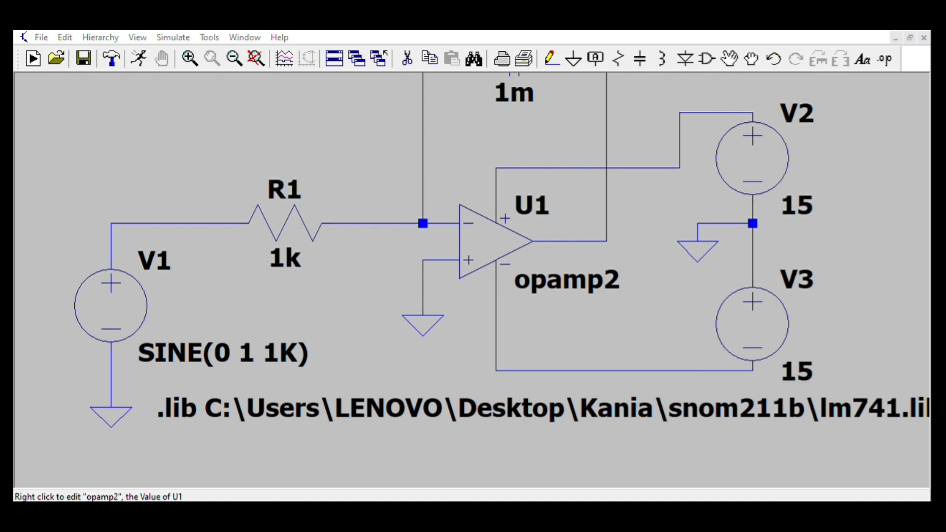
pyautogui.write('LM741')
pyautogui.press('Return')
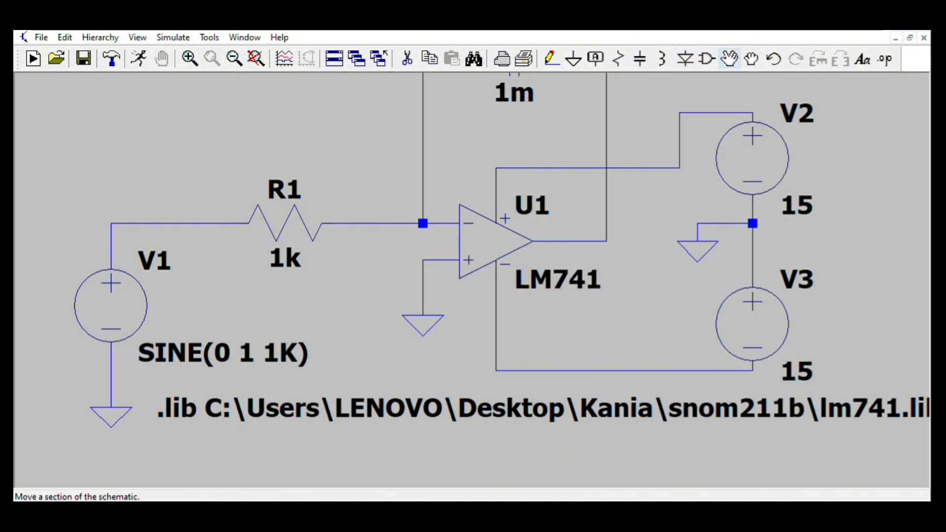
# - Move the op-amp's LM741 label slightly down below the op-amp
pyautogui.click(730, 59)
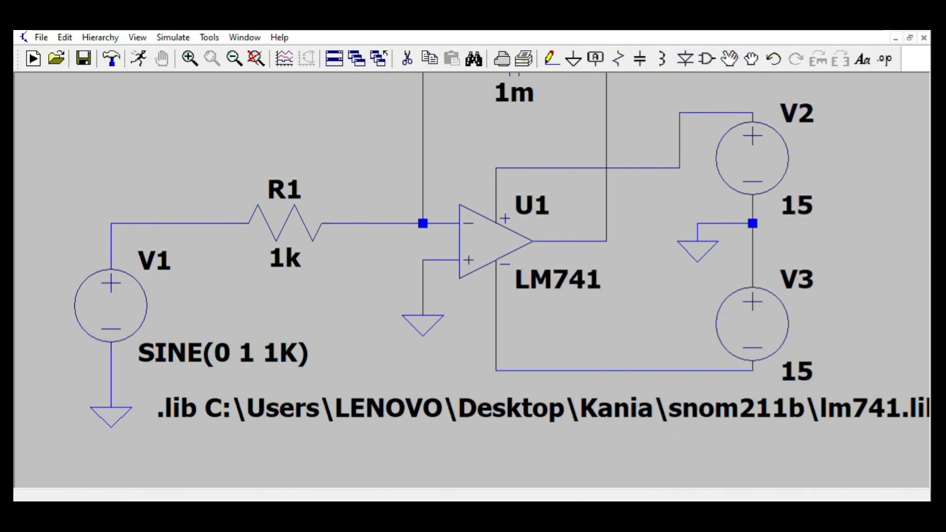
pyautogui.click(523, 279)
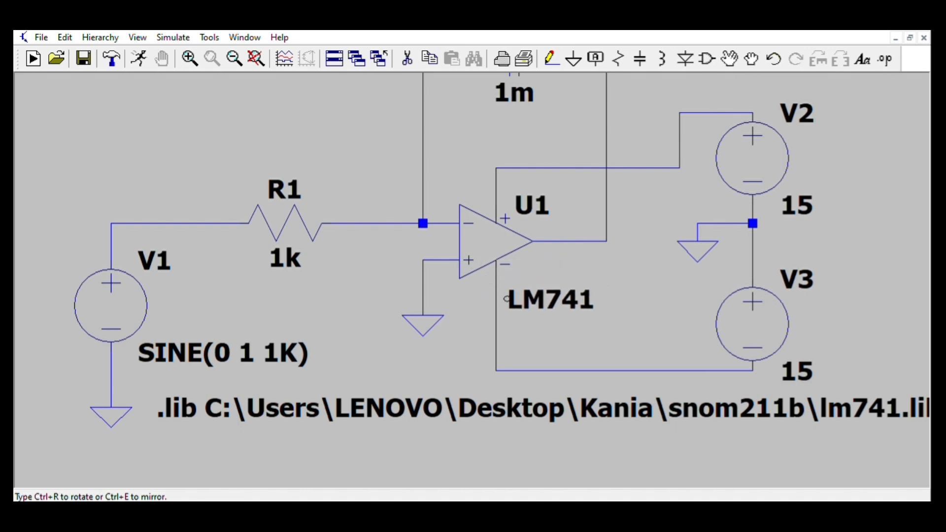
pyautogui.click(508, 297)
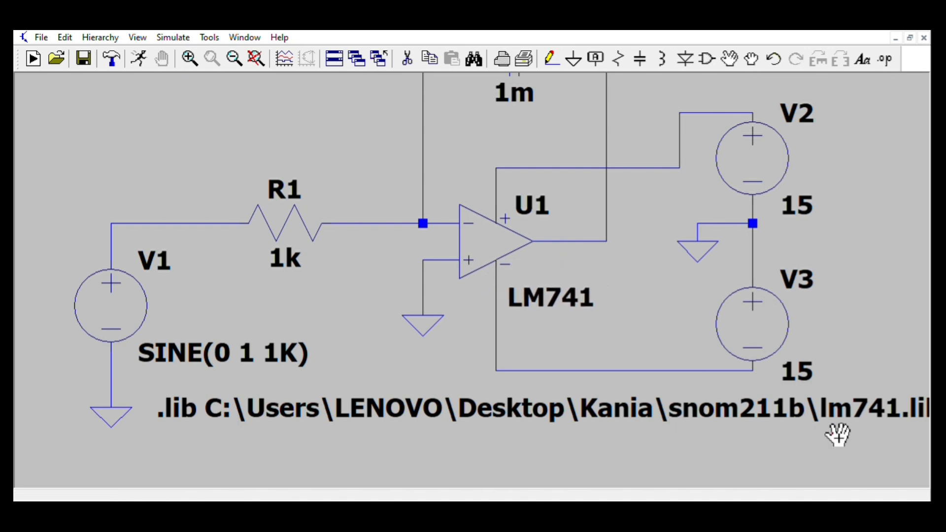
# - Shift the LM741 label slightly right and place a Vout net label just above it near the op-amp output
pyautogui.click(513, 298)
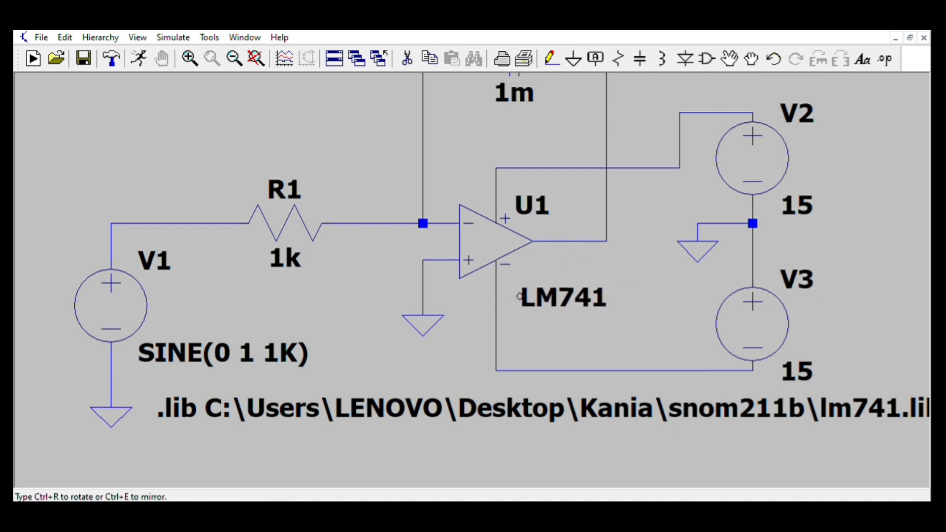
pyautogui.click(521, 298)
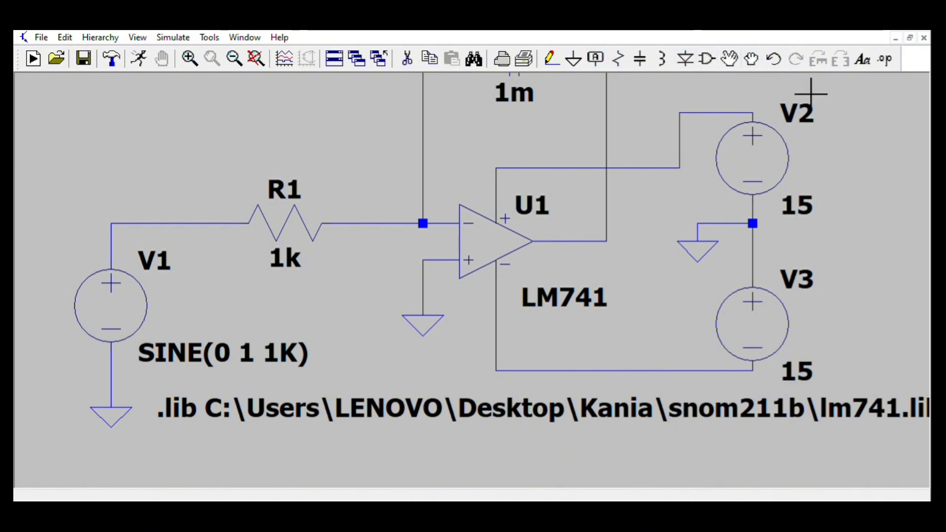
pyautogui.press('g')
pyautogui.click(595, 58)
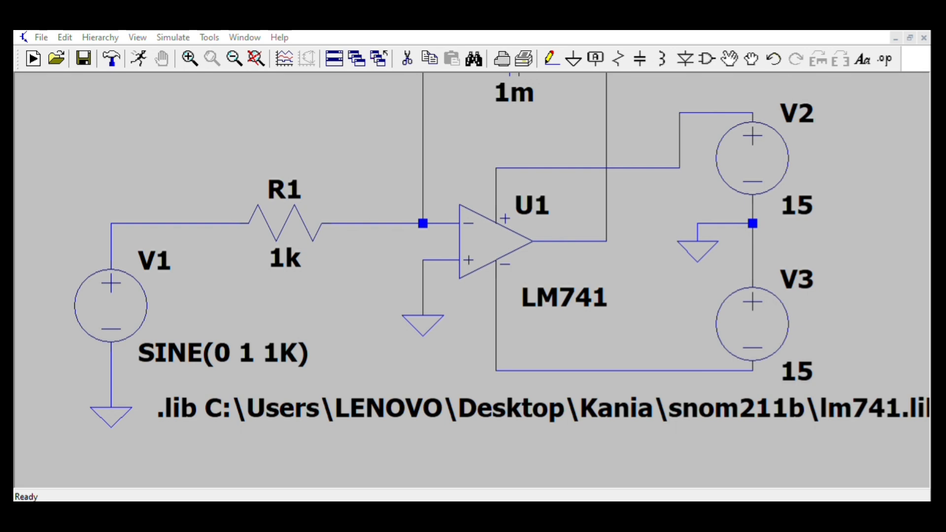
pyautogui.press('Return')
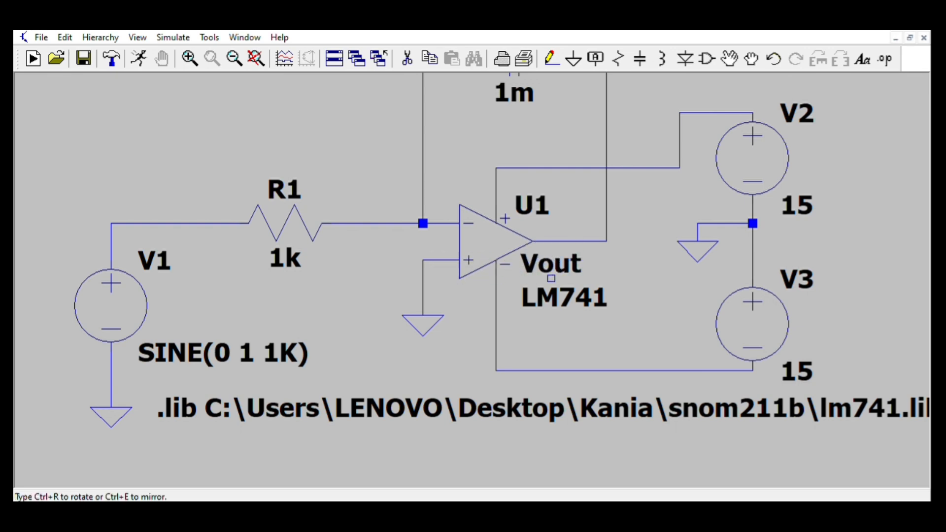
pyautogui.click(551, 279)
pyautogui.press('Escape')
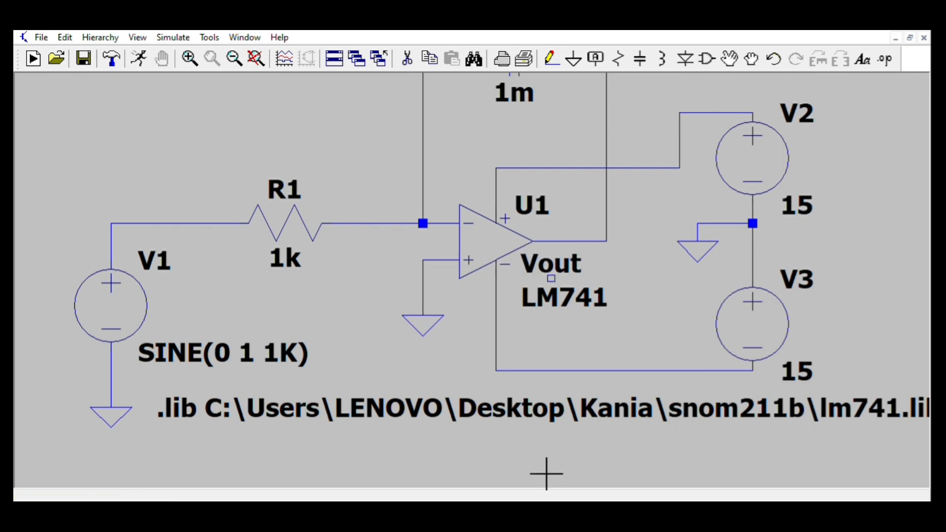
# - Run the simulation and plot the sine input voltage and the op-amp output voltage in separate plot panes
pyautogui.moveTo(581, 228); pyautogui.dragTo(515, 308)
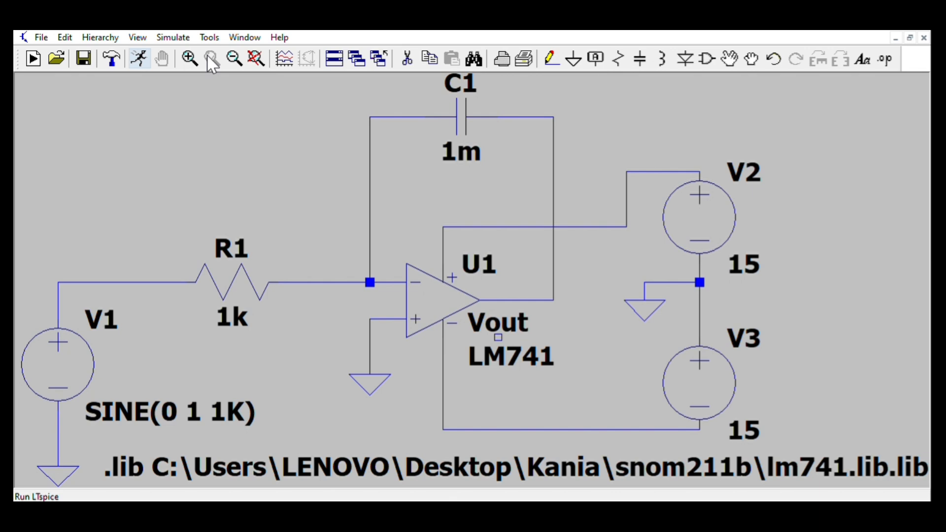
pyautogui.click(139, 59)
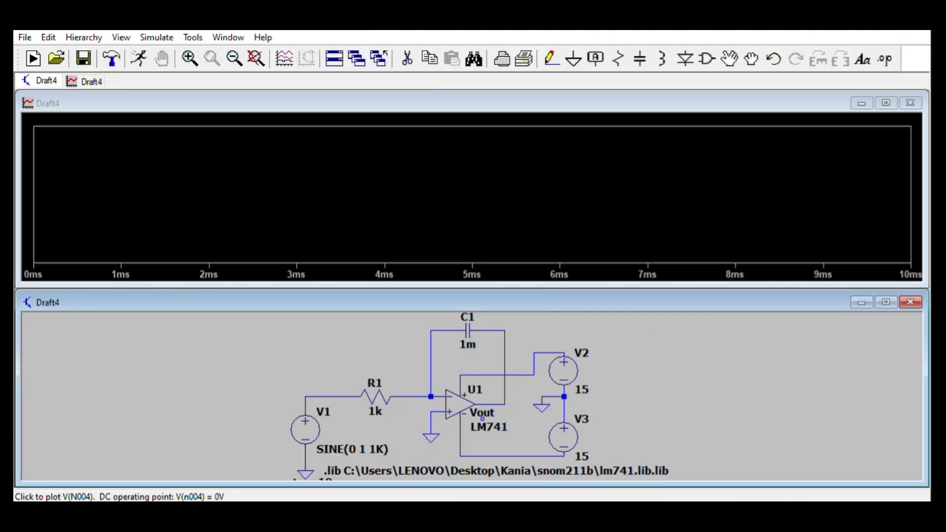
pyautogui.click(331, 396)
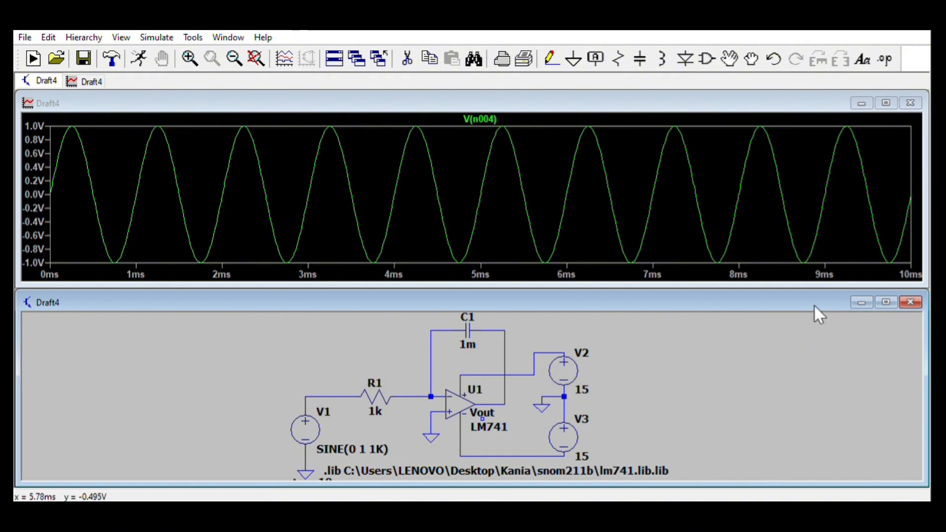
pyautogui.click(885, 449)
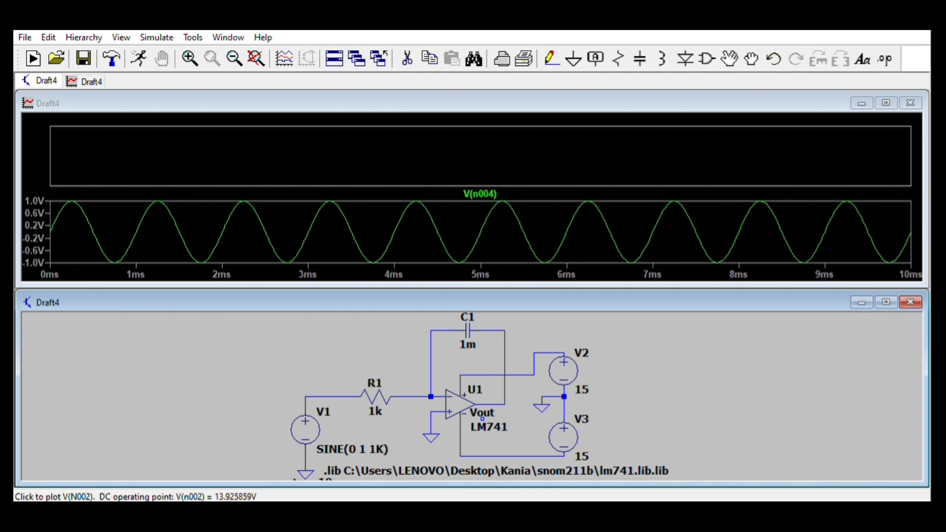
pyautogui.click(505, 396)
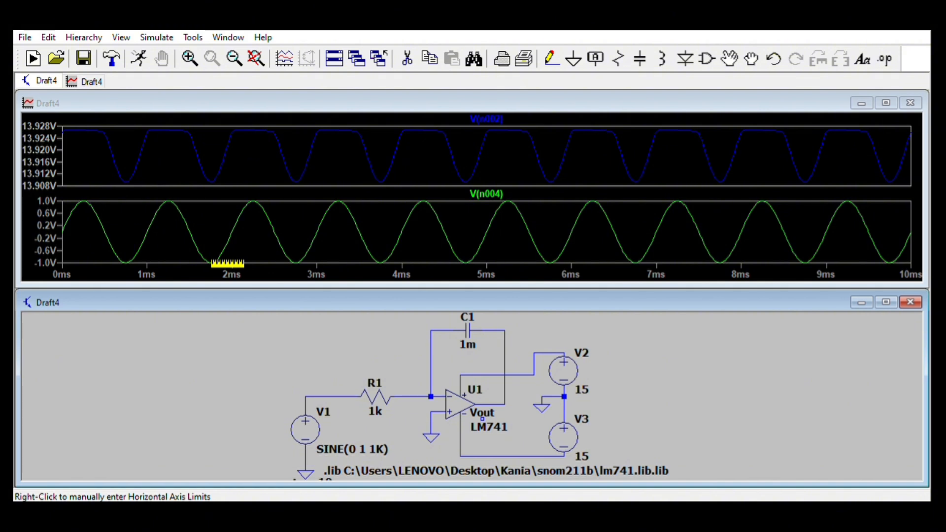
# - Set C1's capacitance to 1µ and rerun the simulation
pyautogui.click(712, 488)
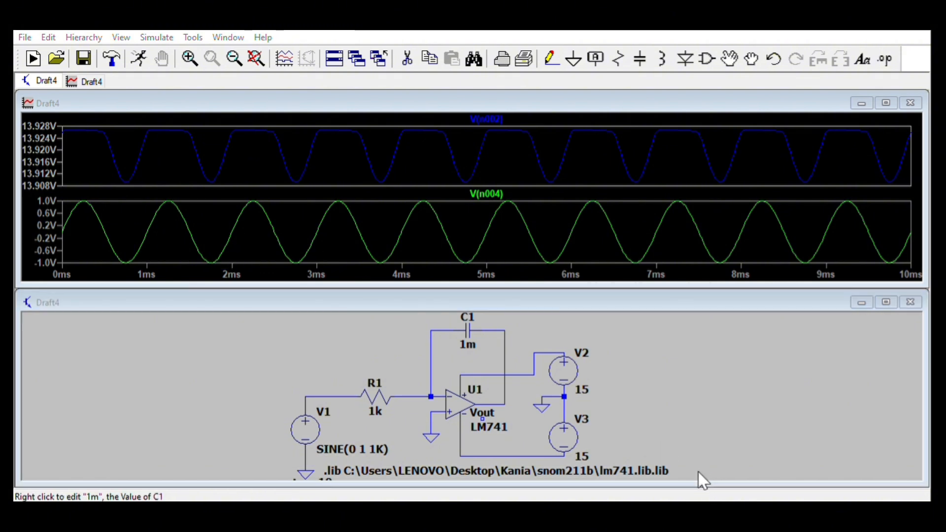
pyautogui.click(633, 407)
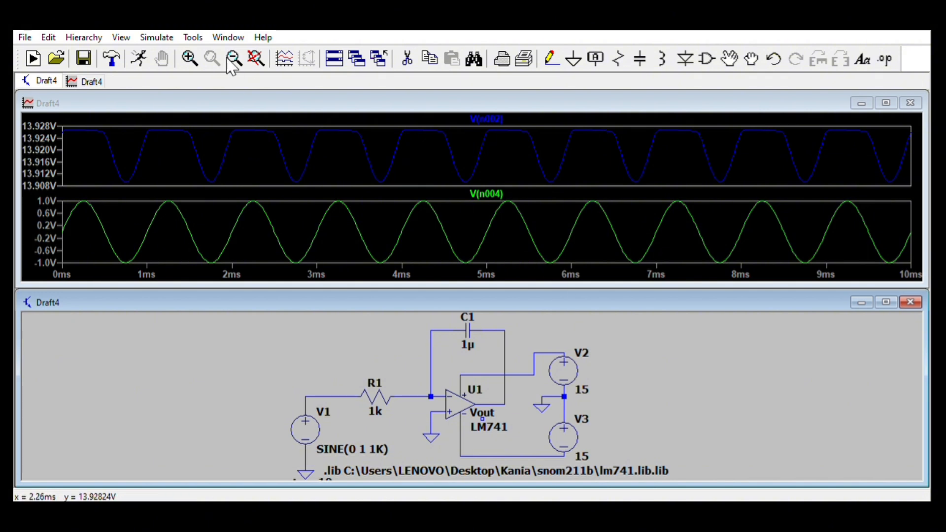
pyautogui.click(139, 59)
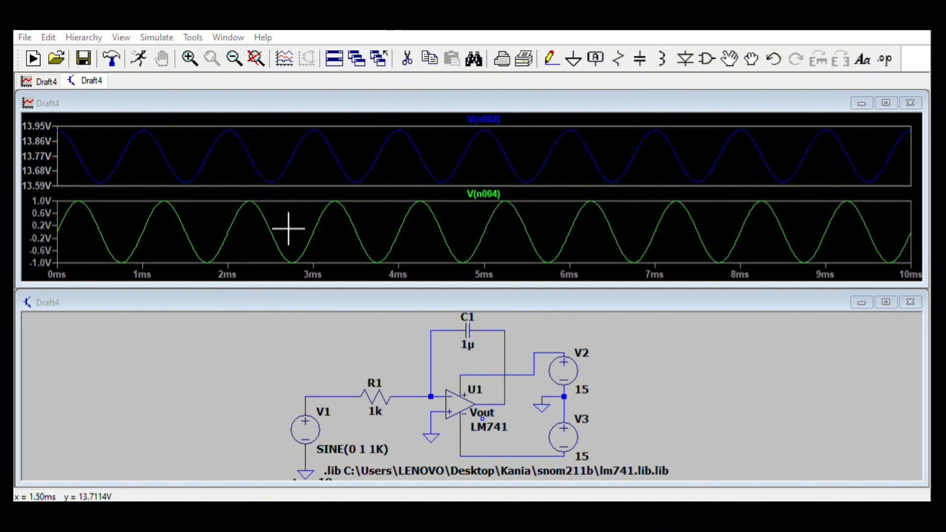
# - Set C1's capacitance to 1n and rerun the simulation
pyautogui.rightClick(271, 209)
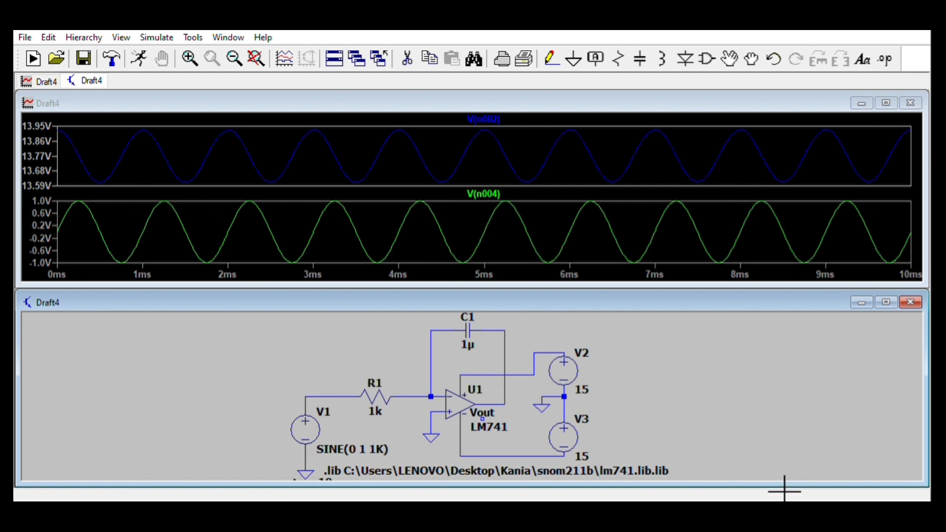
pyautogui.click(717, 495)
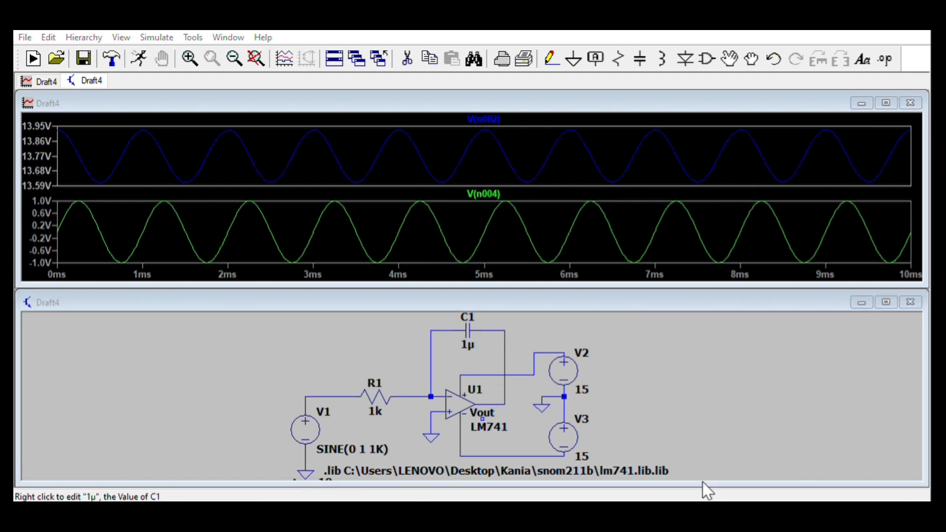
pyautogui.click(634, 405)
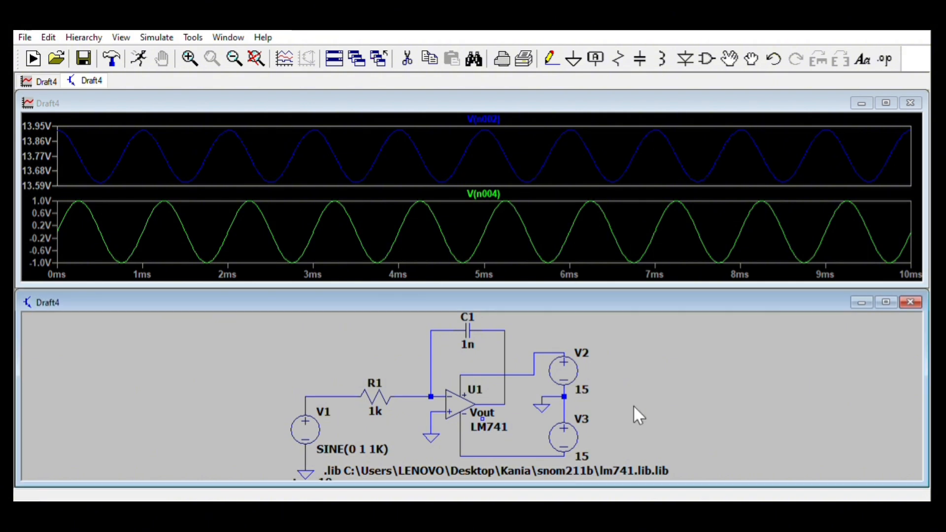
pyautogui.click(139, 59)
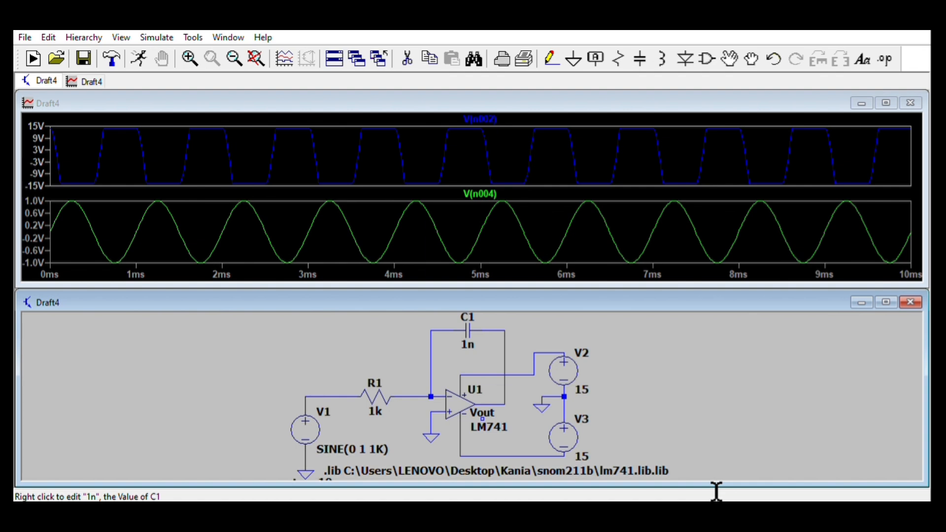
# - Set C1's capacitance to 1m and rerun the simulation
pyautogui.click(702, 476)
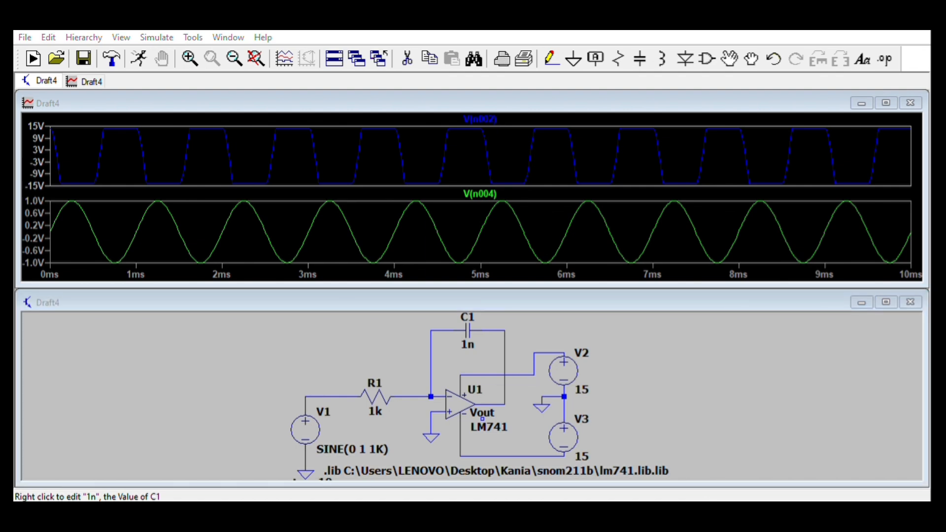
pyautogui.press('Return')
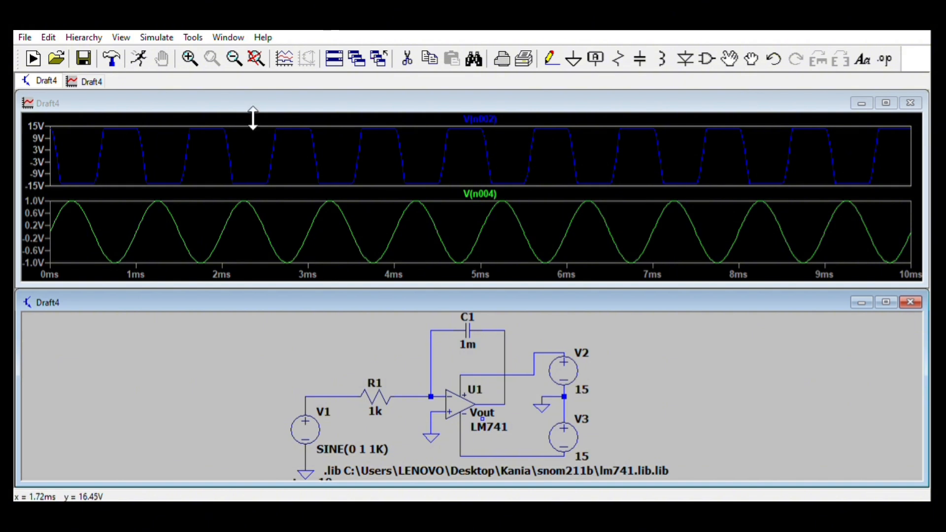
pyautogui.click(138, 58)
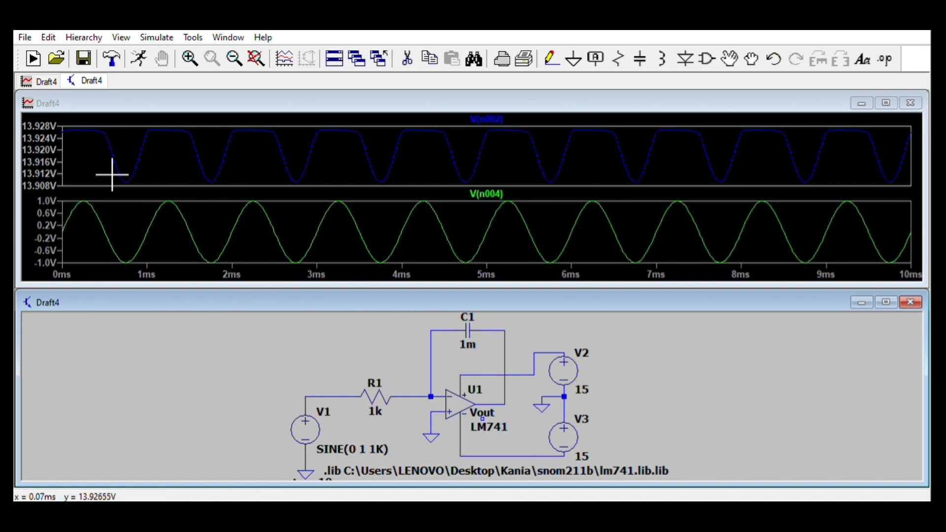
# - Plot the input and output node voltages of the rearranged differentiator circuit in separate plot panes
pyautogui.moveTo(126, 165); pyautogui.dragTo(232, 256)
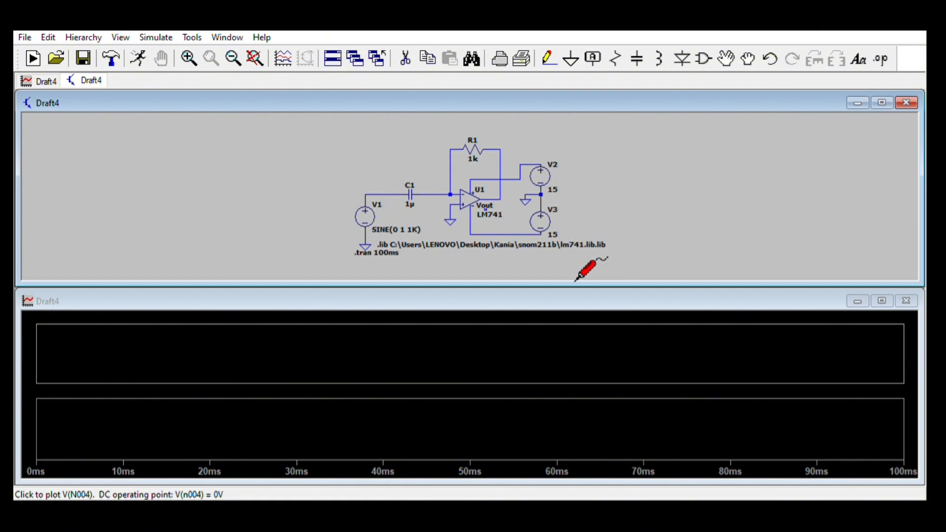
pyautogui.click(389, 194)
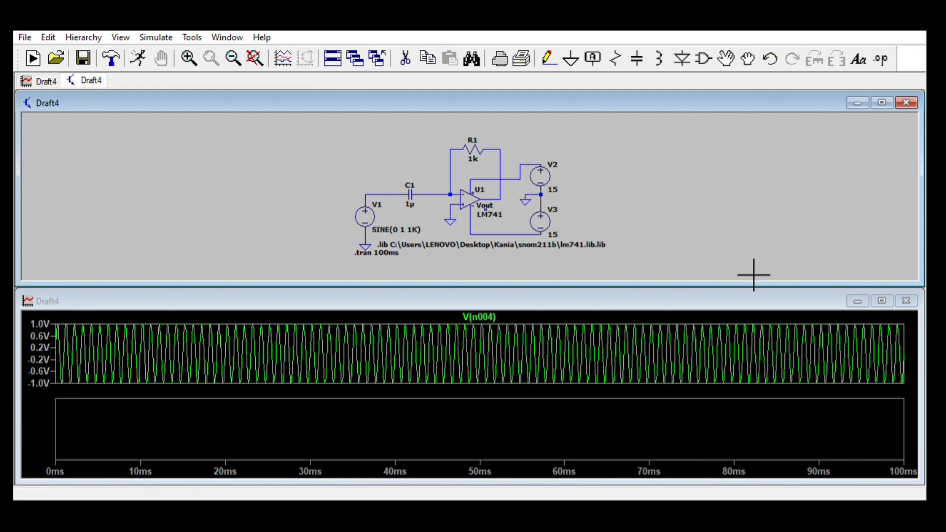
pyautogui.click(421, 421)
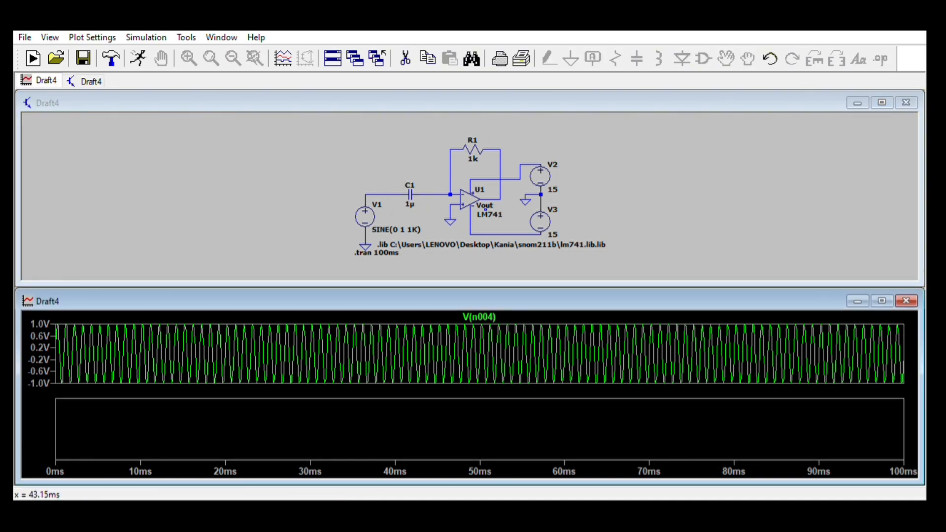
pyautogui.click(832, 264)
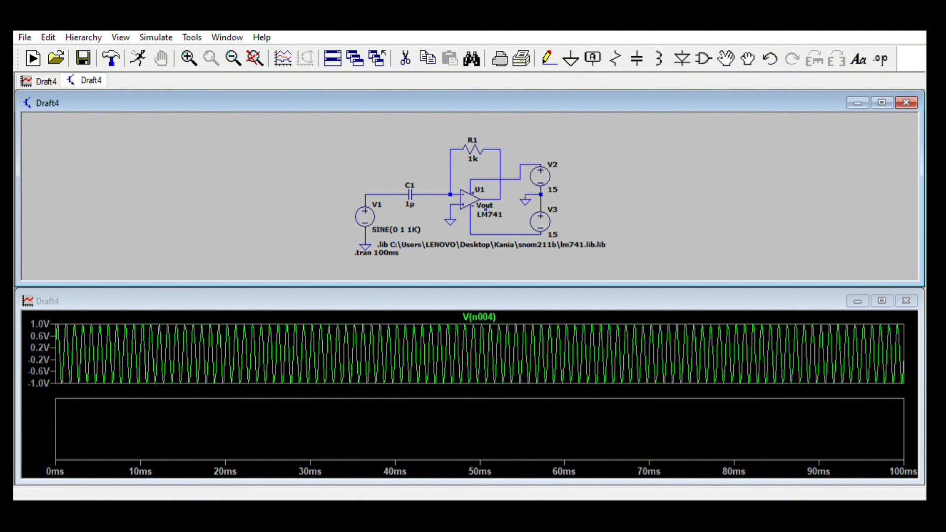
pyautogui.click(734, 285)
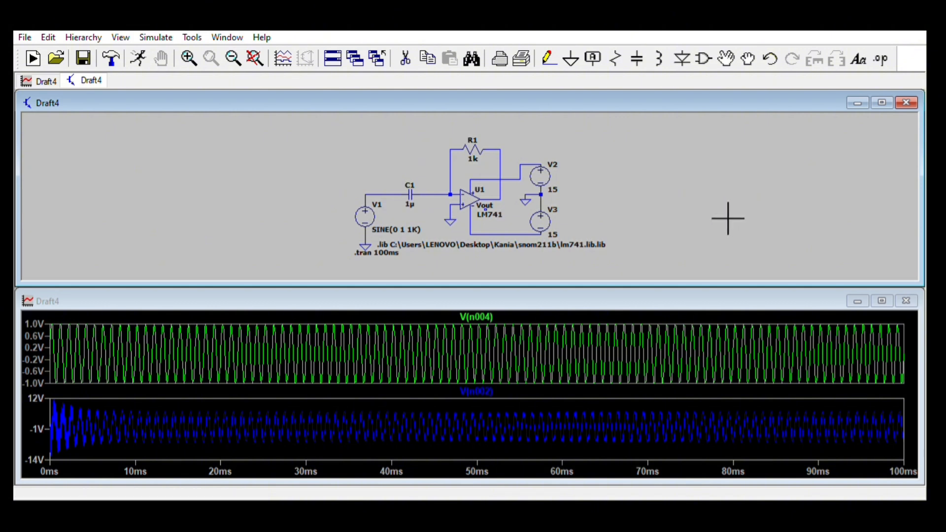
# - Set C1's capacitance to 1m and rerun the simulation
pyautogui.rightClick(623, 281)
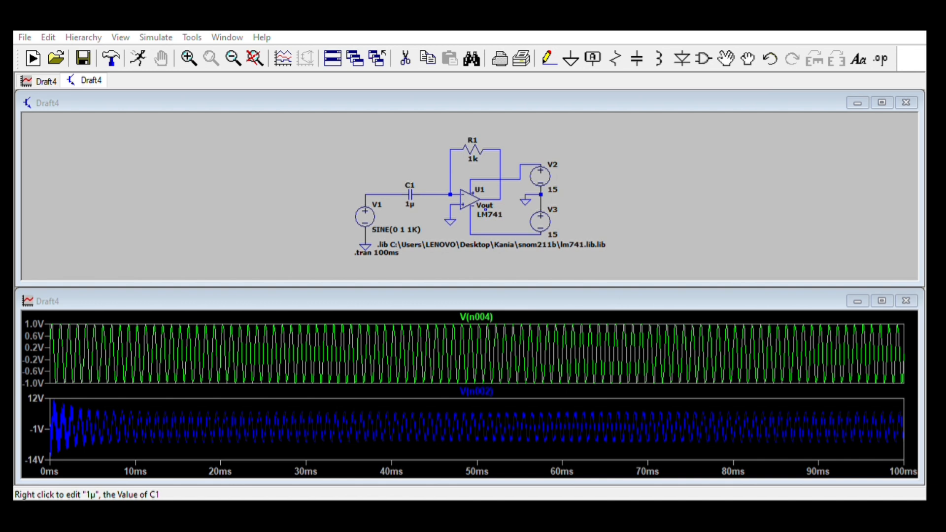
pyautogui.press('Return')
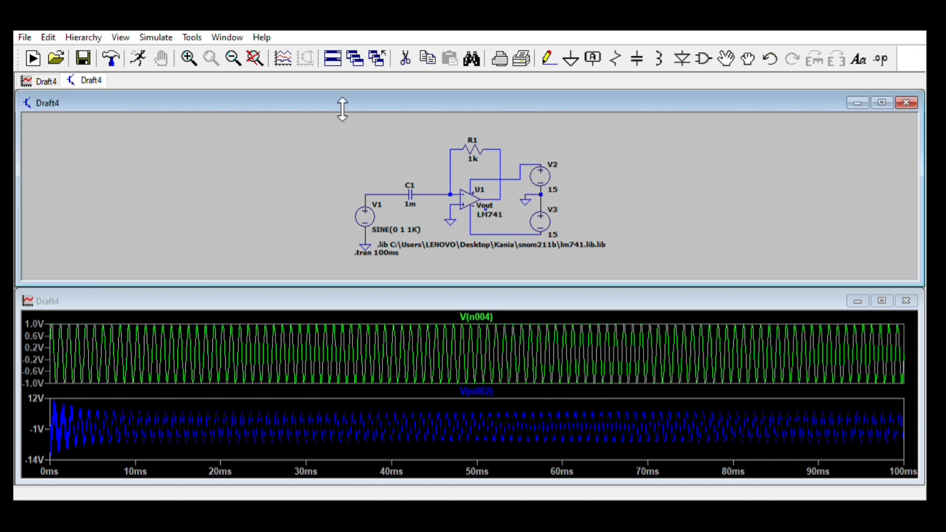
pyautogui.click(138, 58)
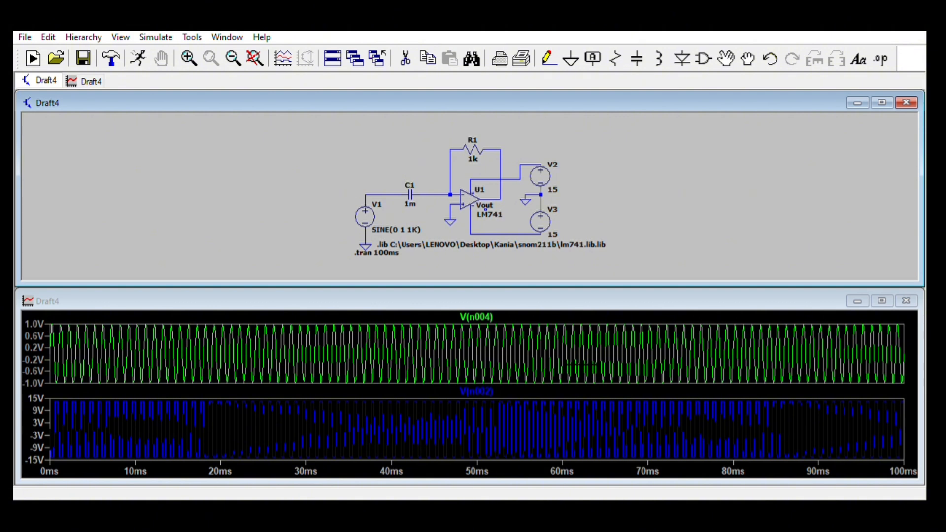
# - Set C1's capacitance to 1n and rerun the simulation
pyautogui.hscroll(-1, 582, 365)
pyautogui.hscroll(1, 589, 365)
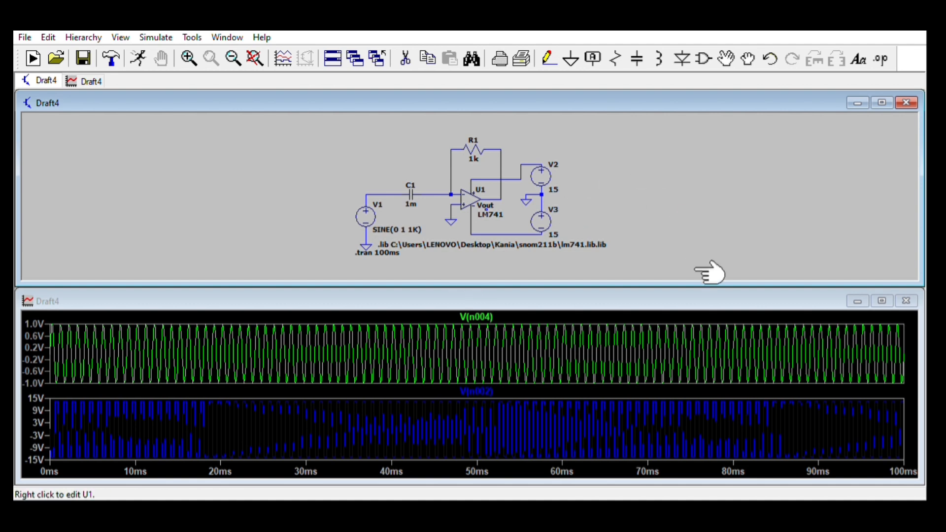
pyautogui.rightClick(622, 282)
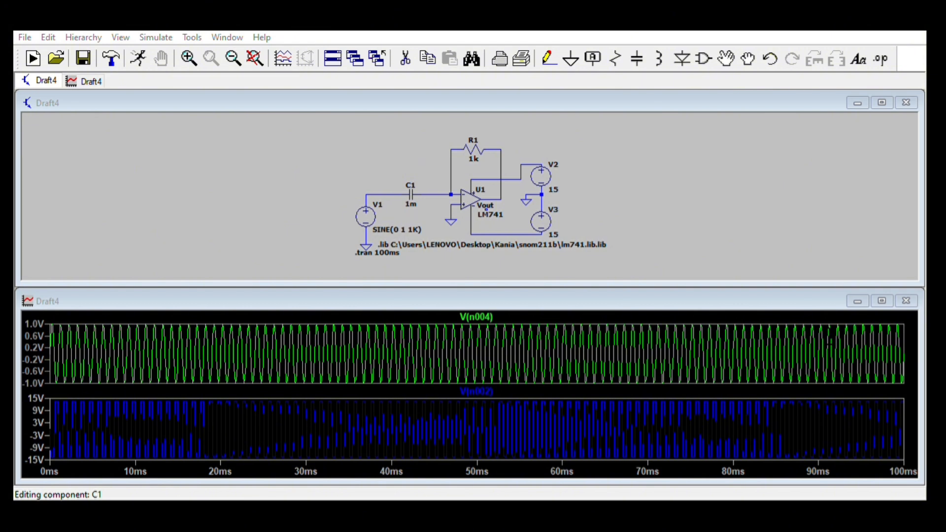
pyautogui.press('Return')
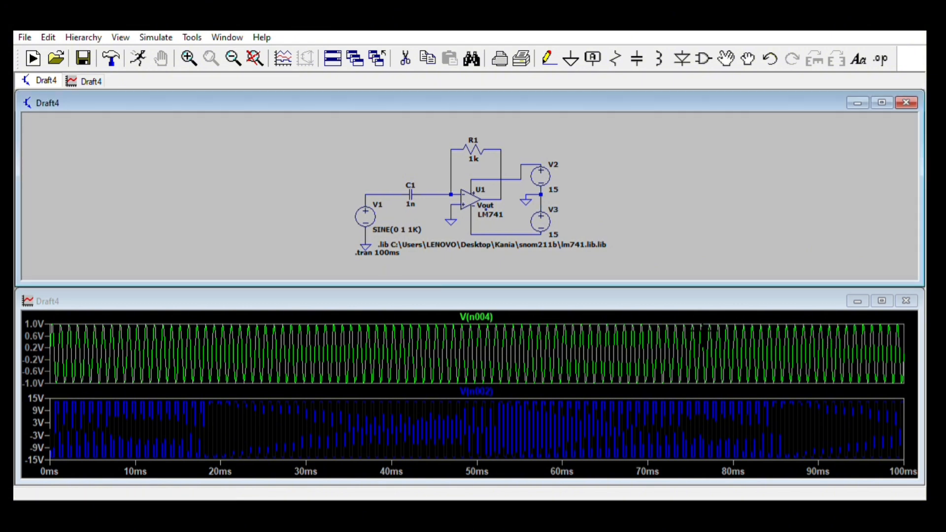
pyautogui.click(138, 59)
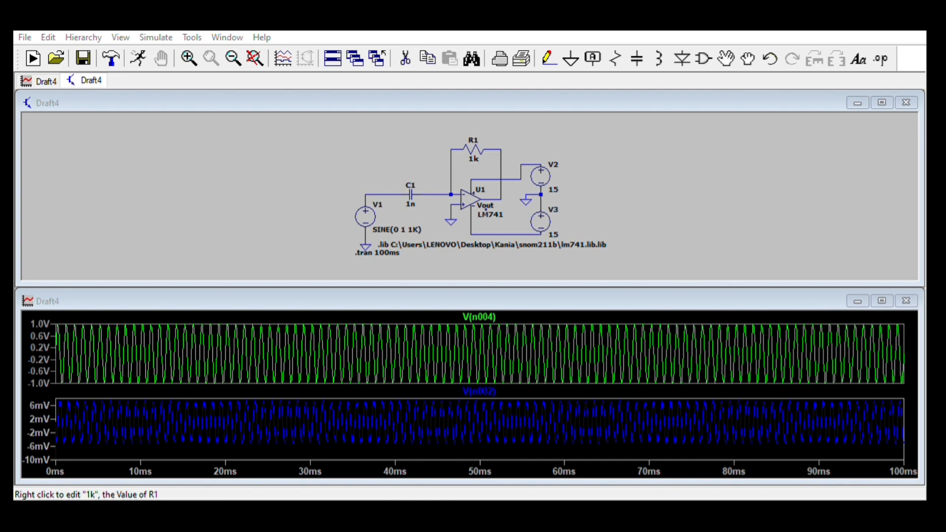
# - Set R1's resistance to 100 and rerun the simulation
pyautogui.press('Return')
pyautogui.click(139, 58)
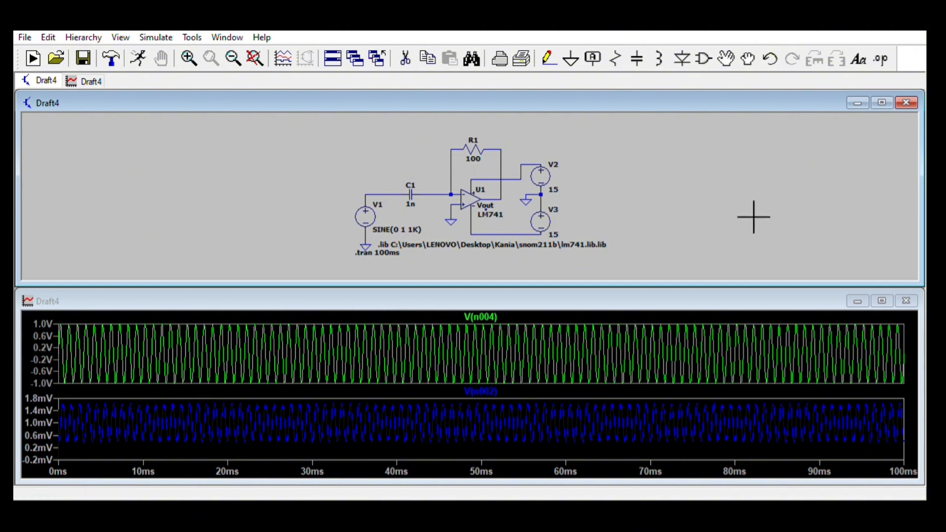
# - Set R1's resistance to 1k
pyautogui.click(725, 217)
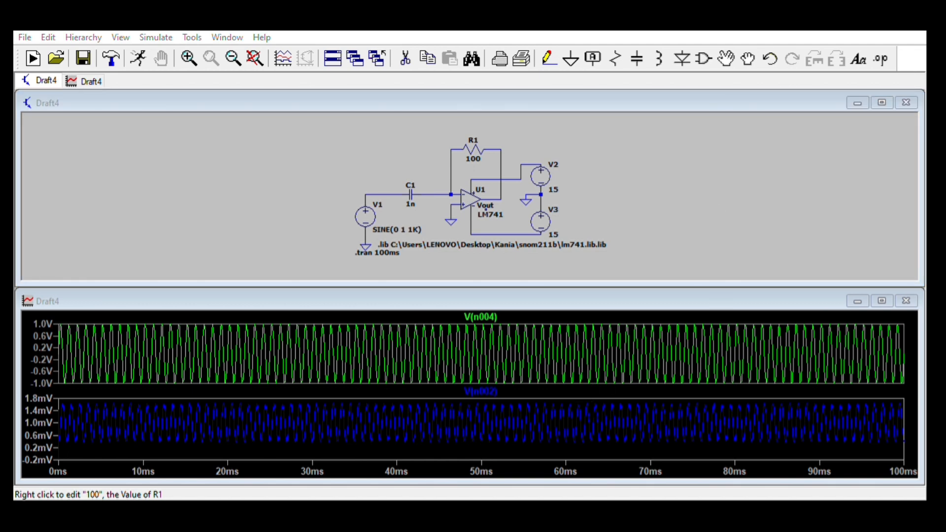
pyautogui.press('Return')
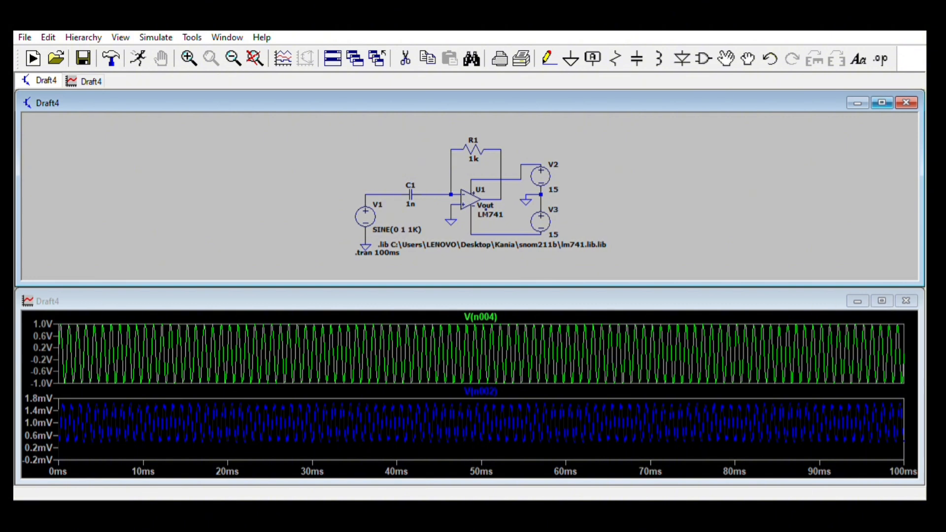
# - Set the transient analysis stop time to 1ms and rerun the simulation
pyautogui.click(882, 102)
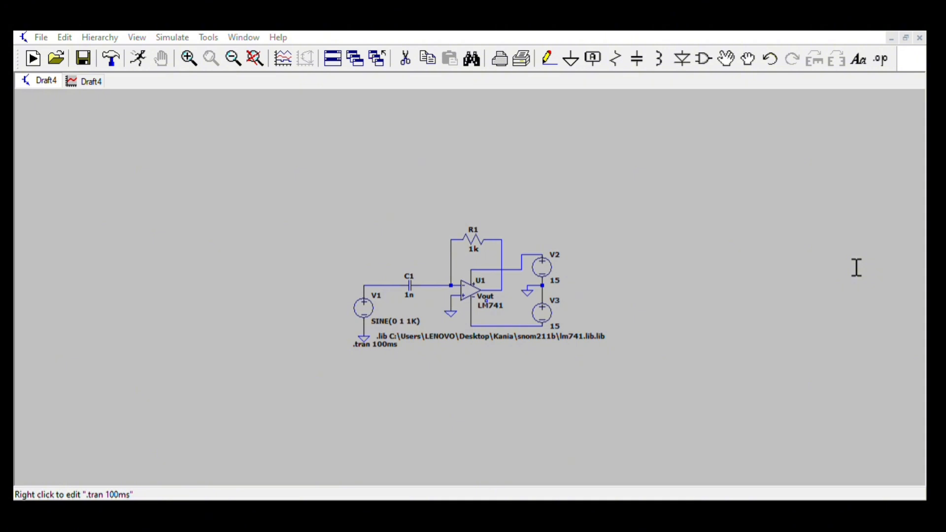
pyautogui.press('Return')
pyautogui.click(138, 58)
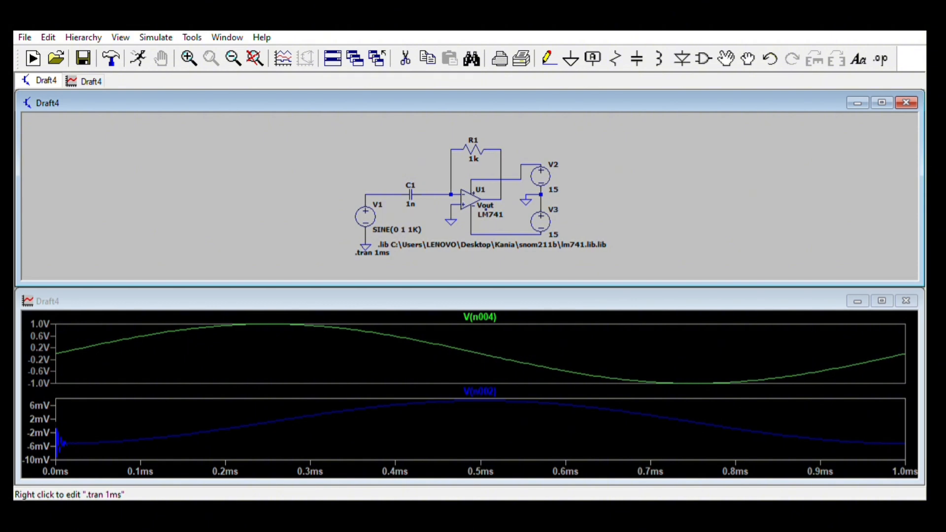
# - Set the transient analysis stop time to 10ms and rerun the simulation
pyautogui.rightClick(373, 253)
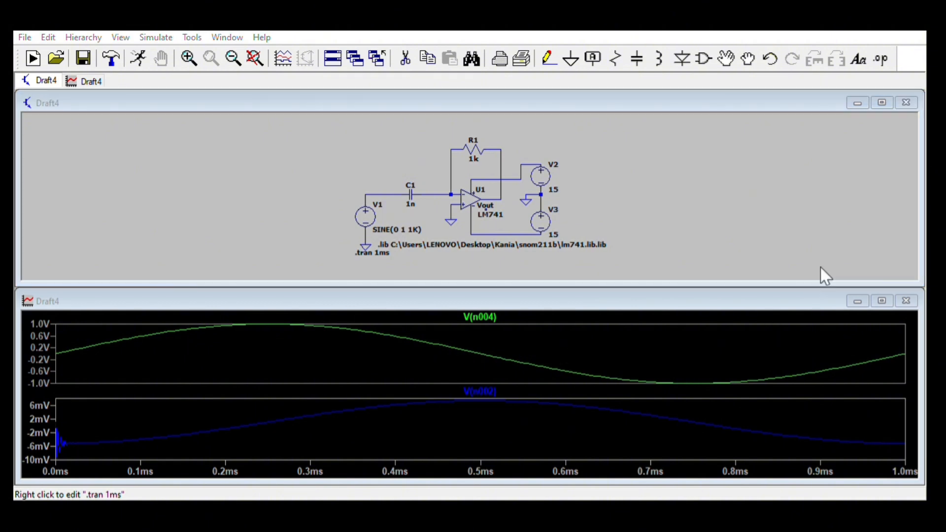
pyautogui.write('0')
pyautogui.press('Return')
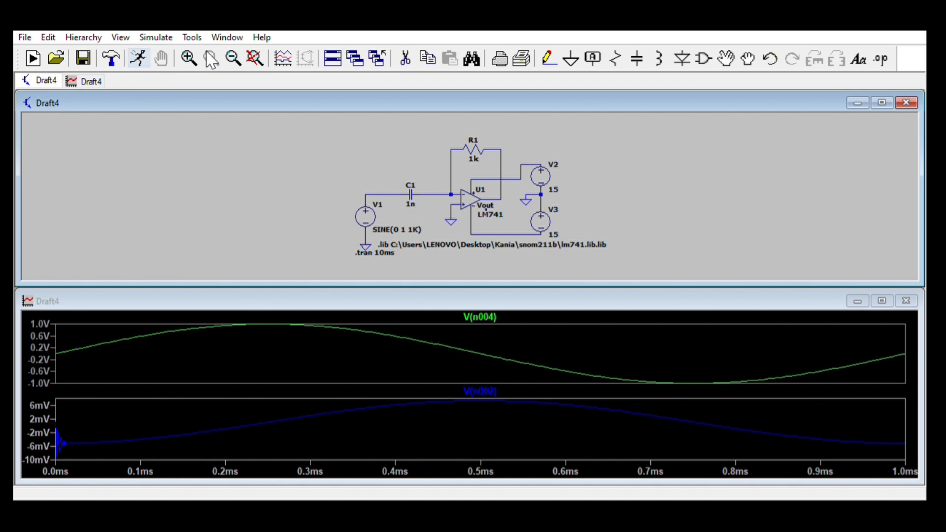
pyautogui.click(139, 58)
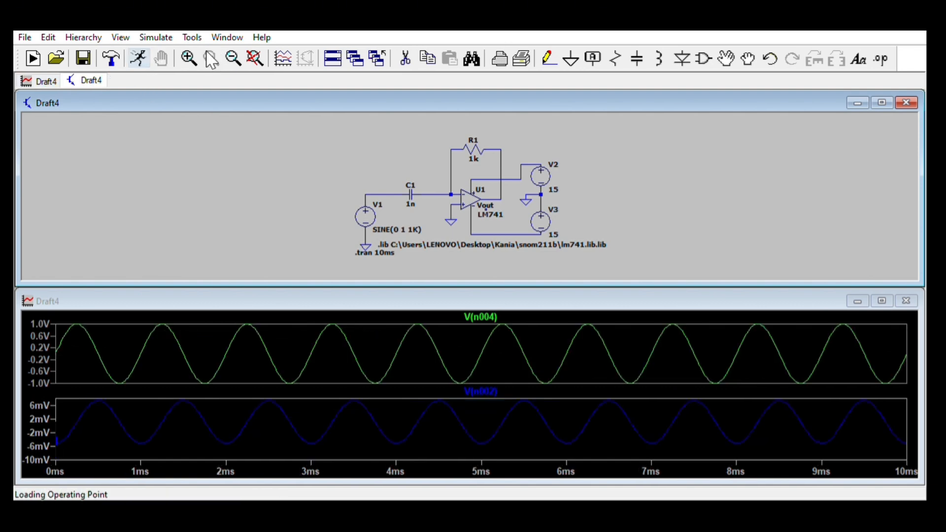